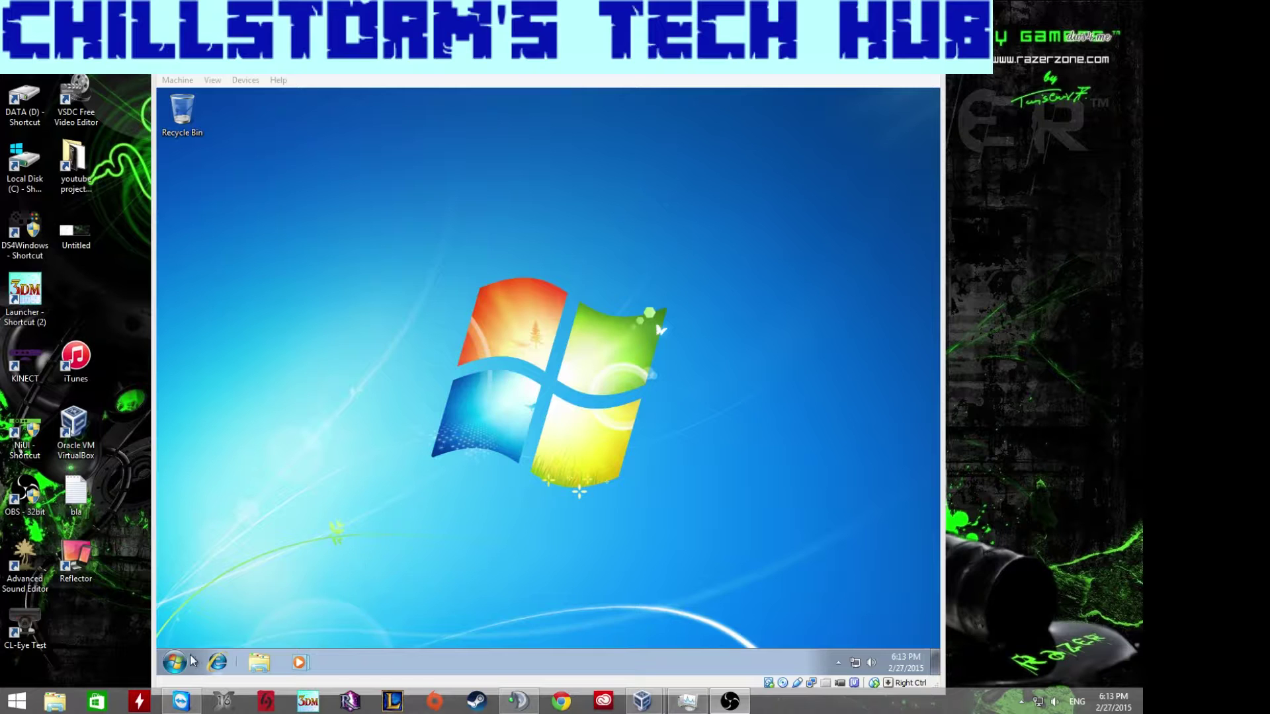
Step: Launch Internet Explorer, go to google.com and search for tonido
left_click(217, 662)
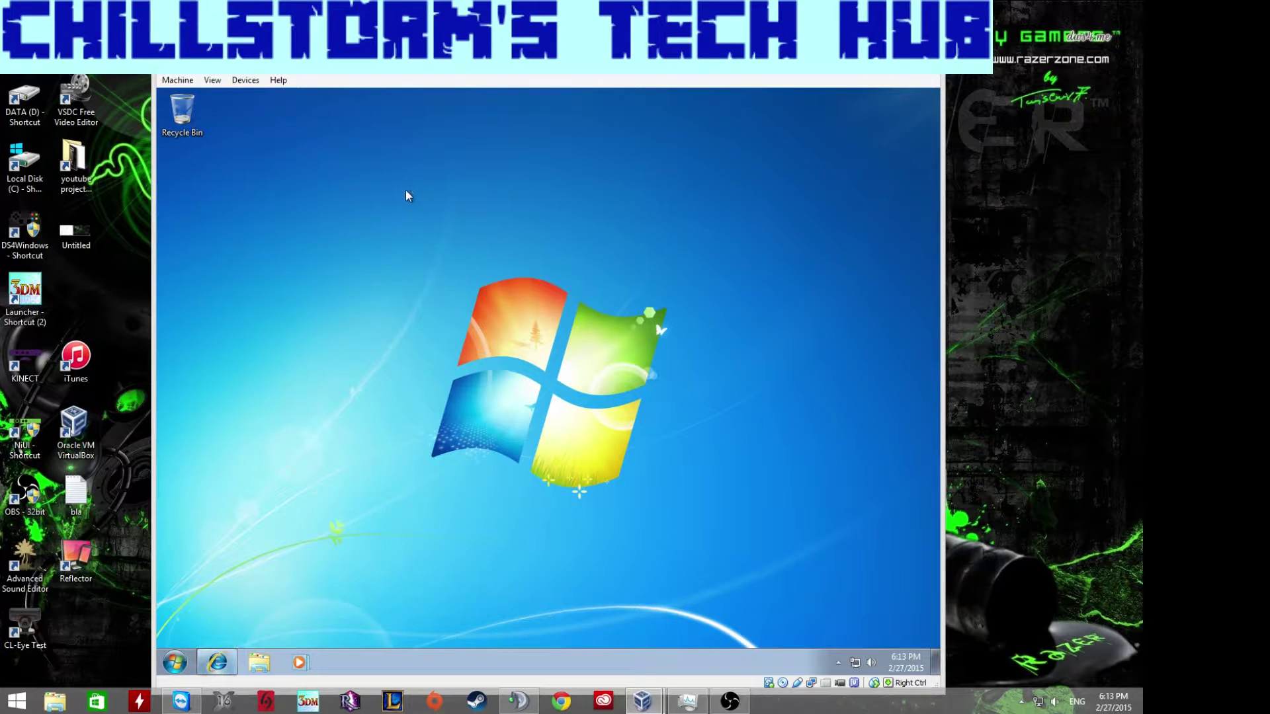
left_click(418, 142)
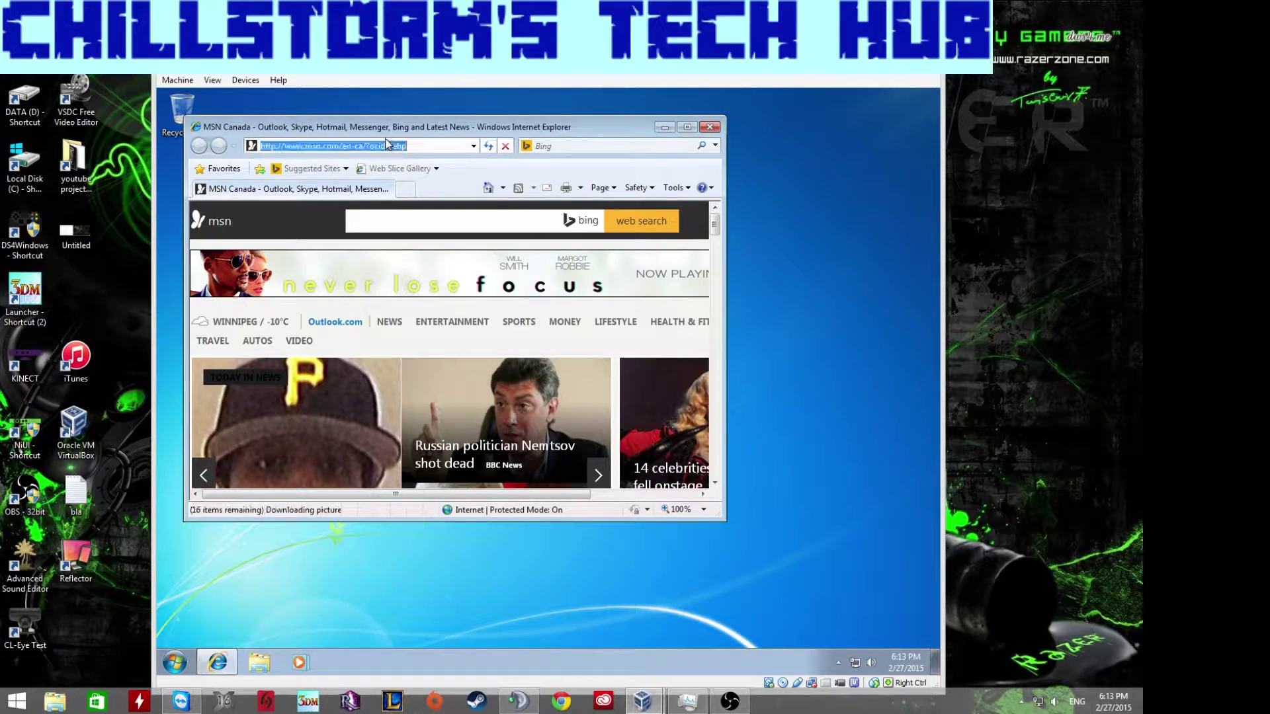
type("www.goo")
left_click(390, 162)
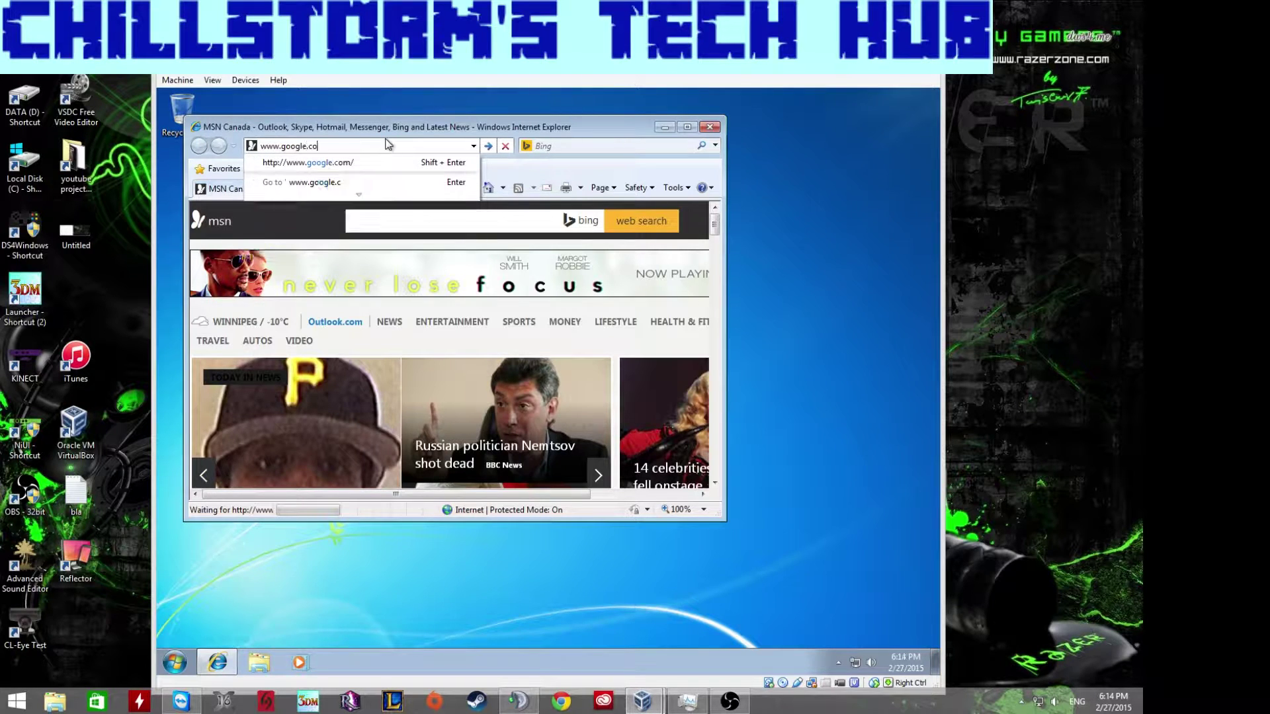
type("tonido")
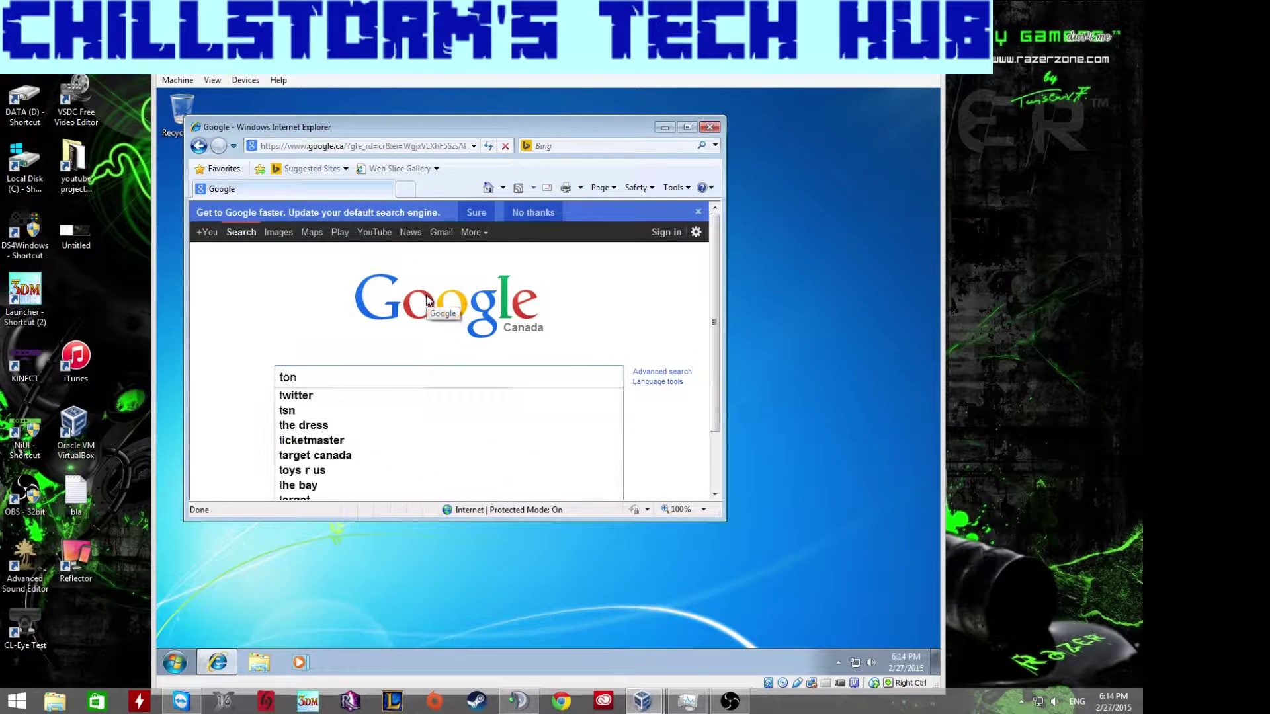
key("Return")
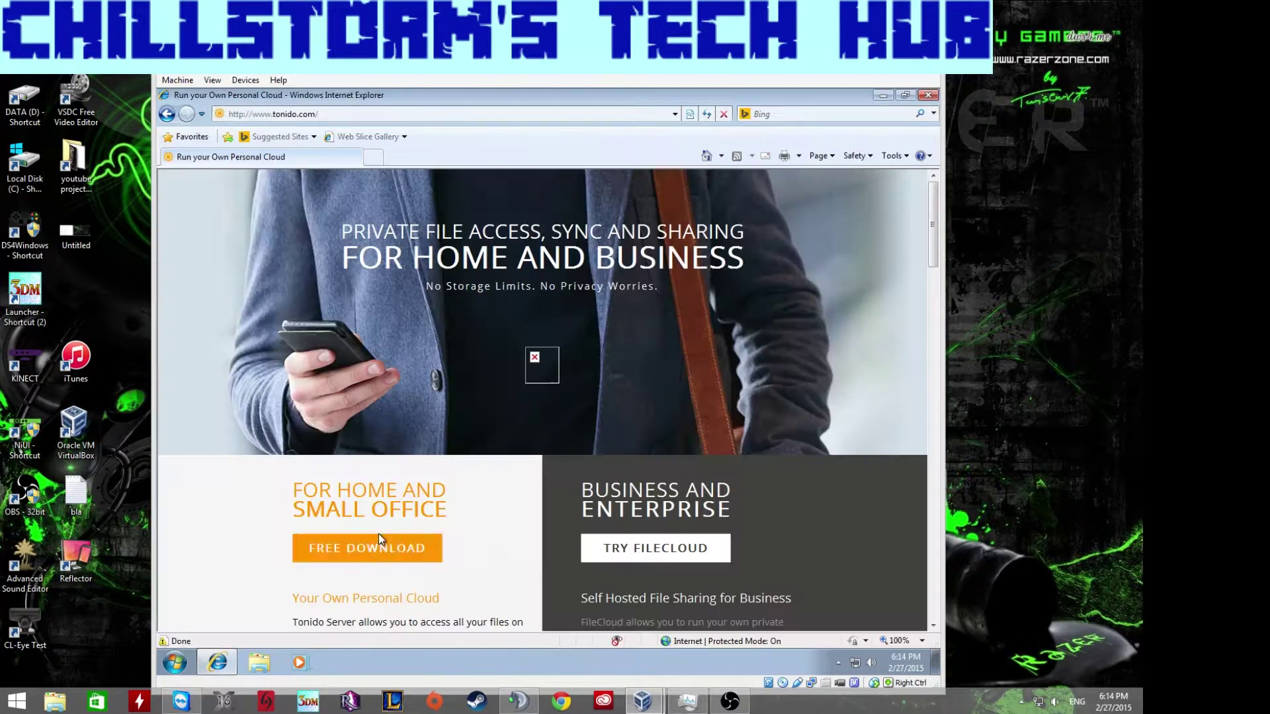
Step: Open the tonido.com website and go to its downloads page
left_click(379, 543)
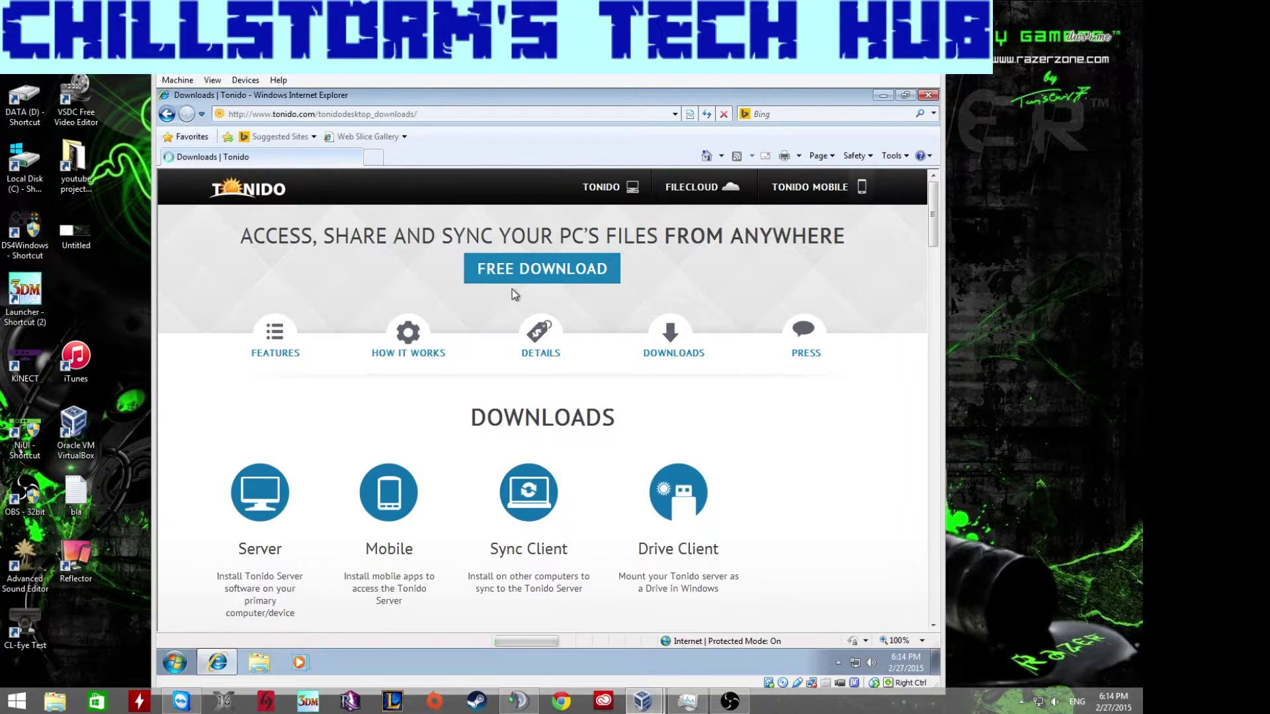
left_click(511, 289)
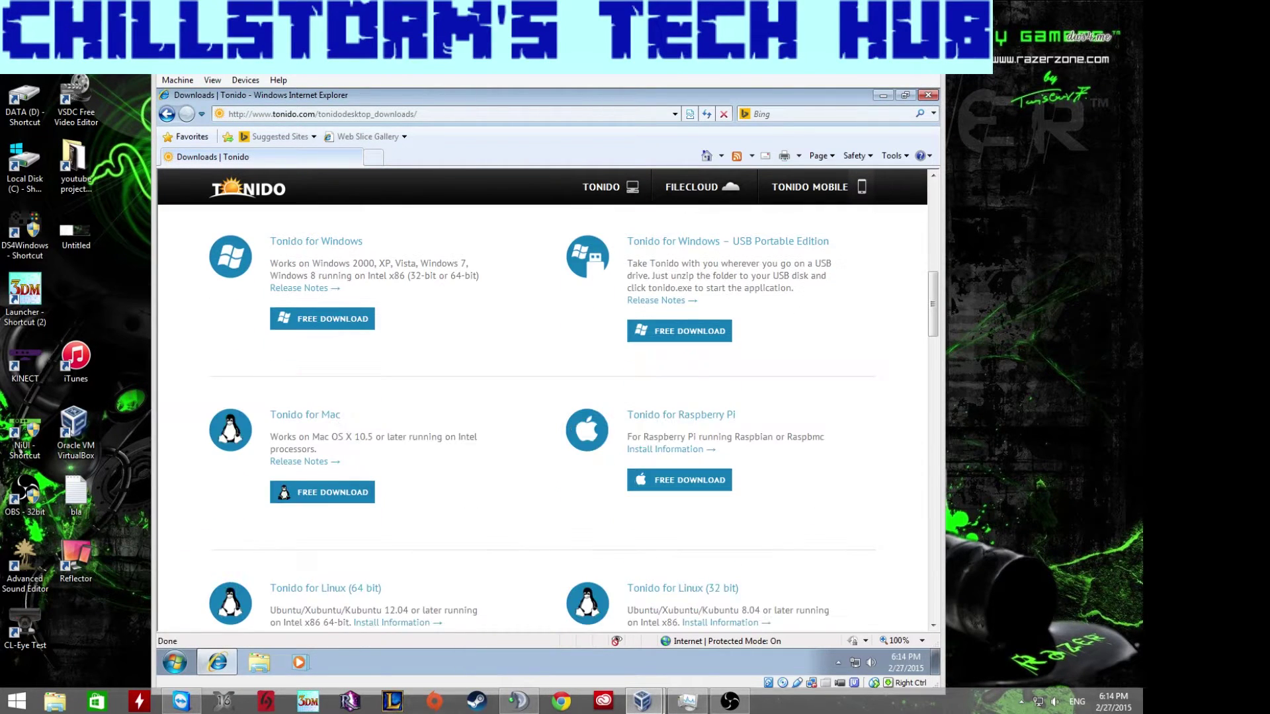
scroll(357, 318, "up", 4)
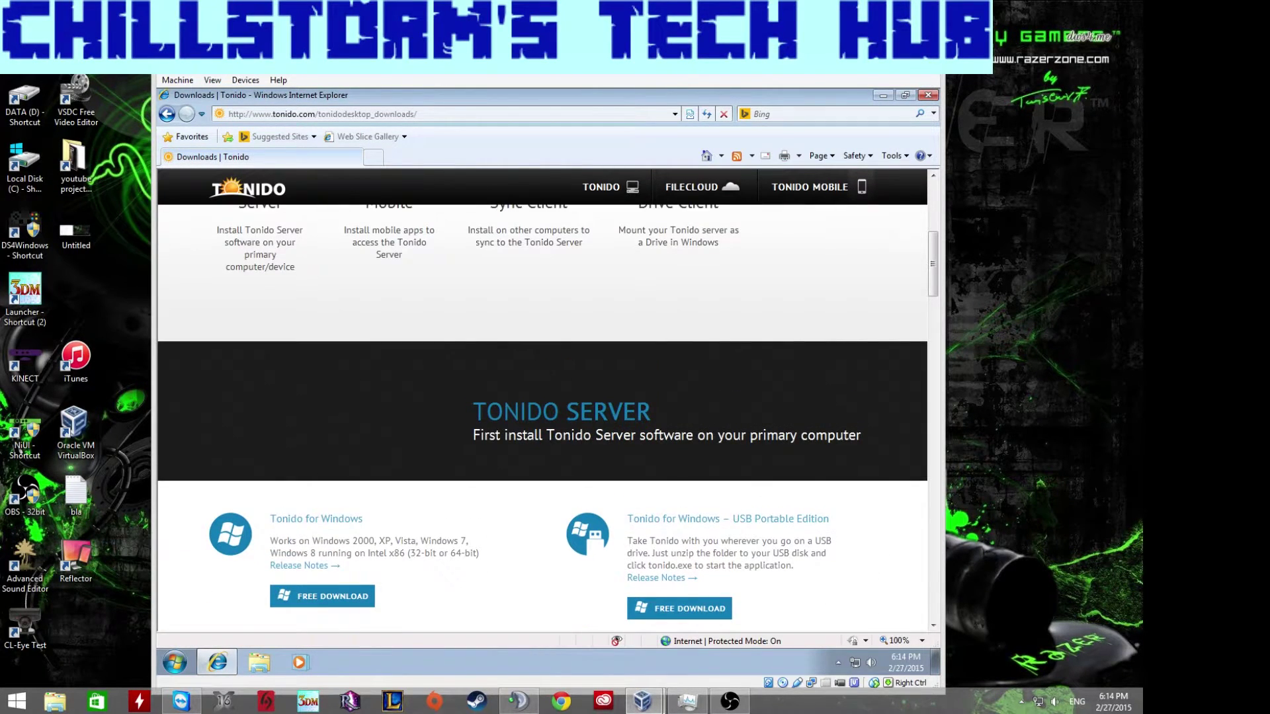
scroll(453, 321, "down", 2)
scroll(370, 344, "down", 2)
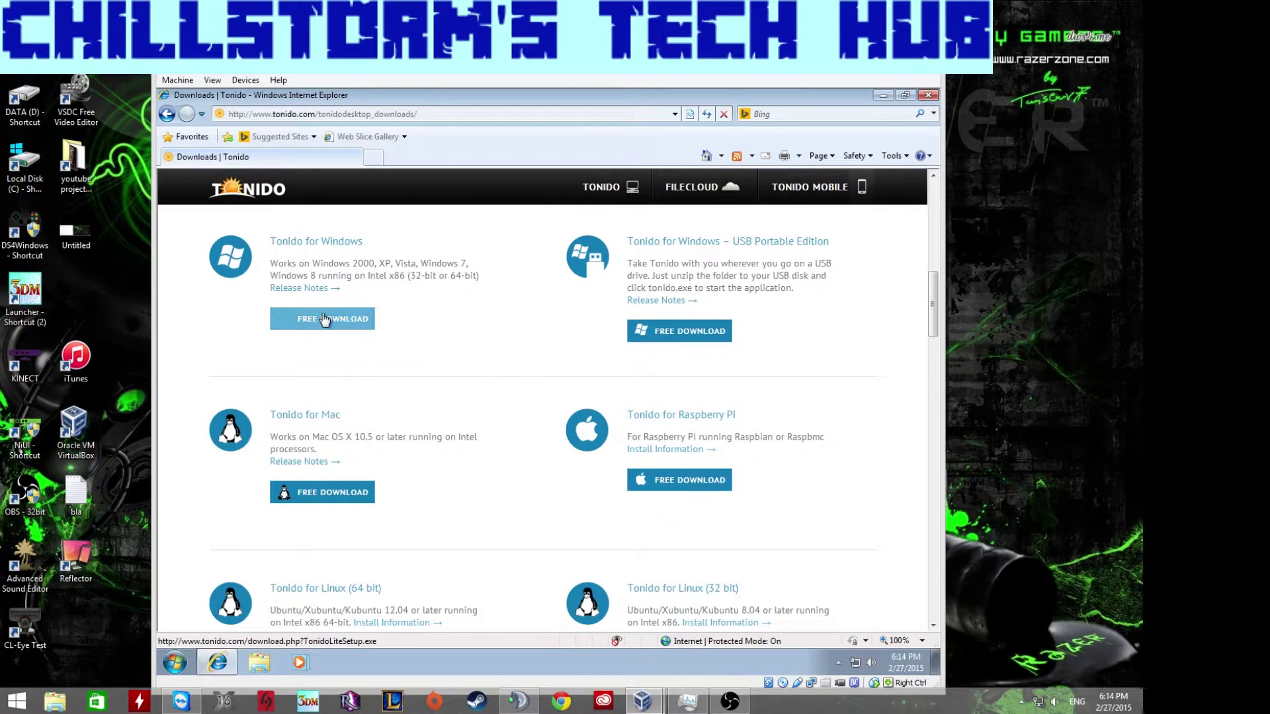
Step: Save the Tonido for Windows installer, TonidoLiteSetup, to Downloads and close the browser
left_click(324, 324)
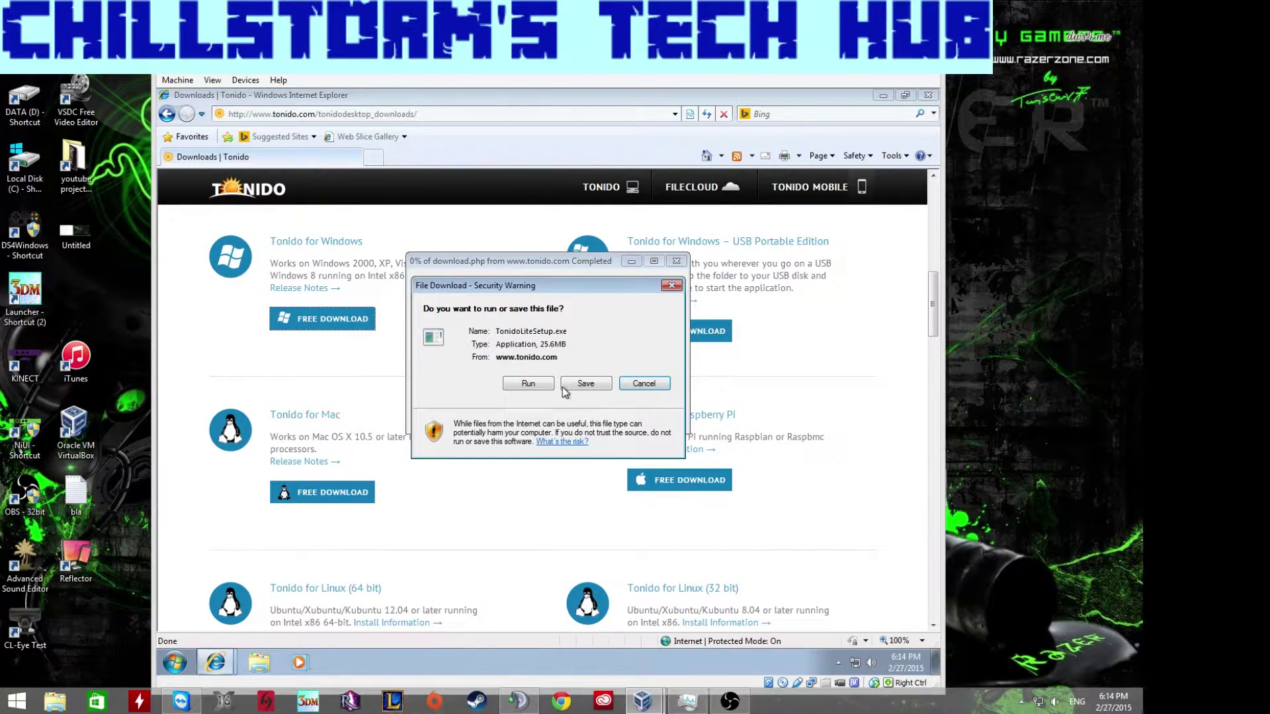
left_click(577, 384)
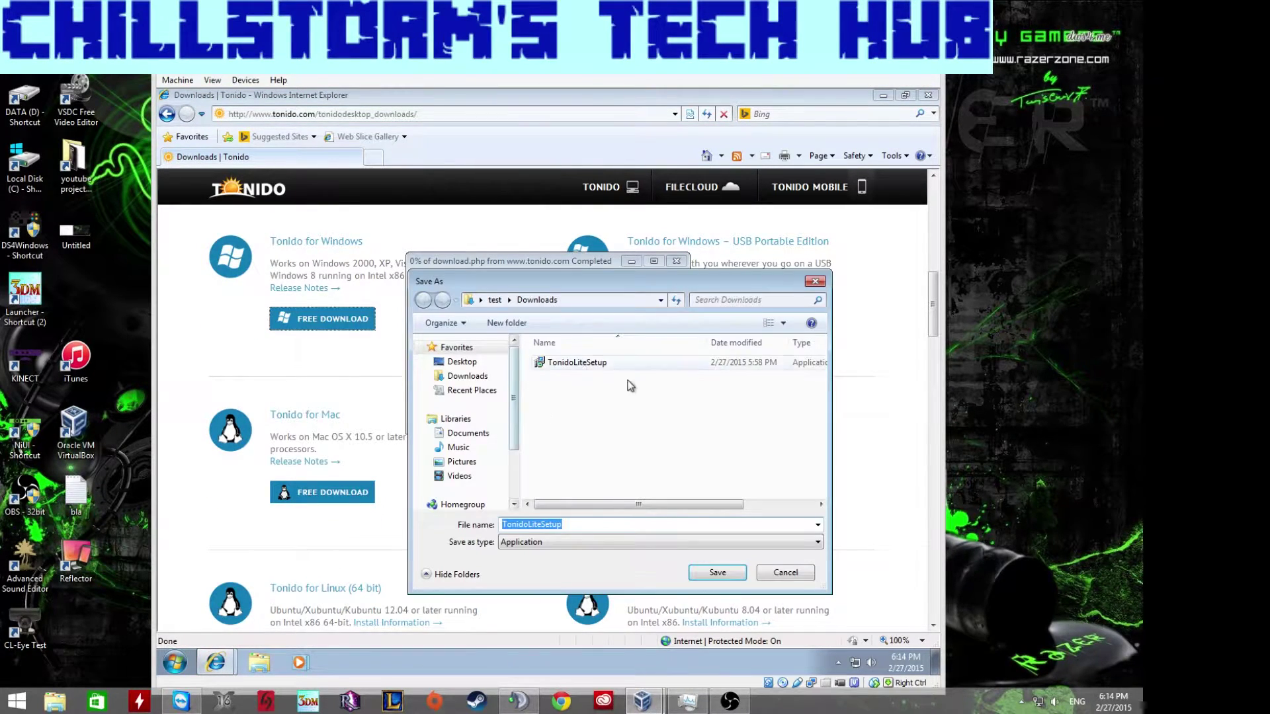
key("Return")
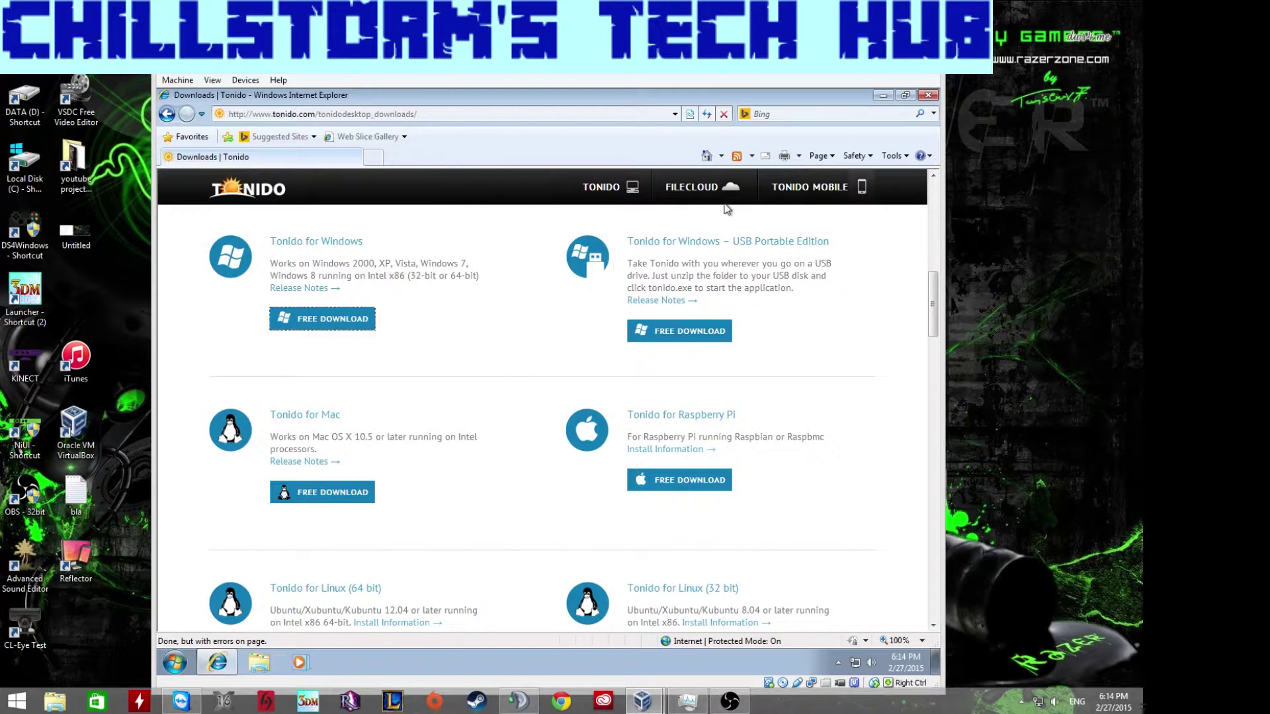
left_click(928, 95)
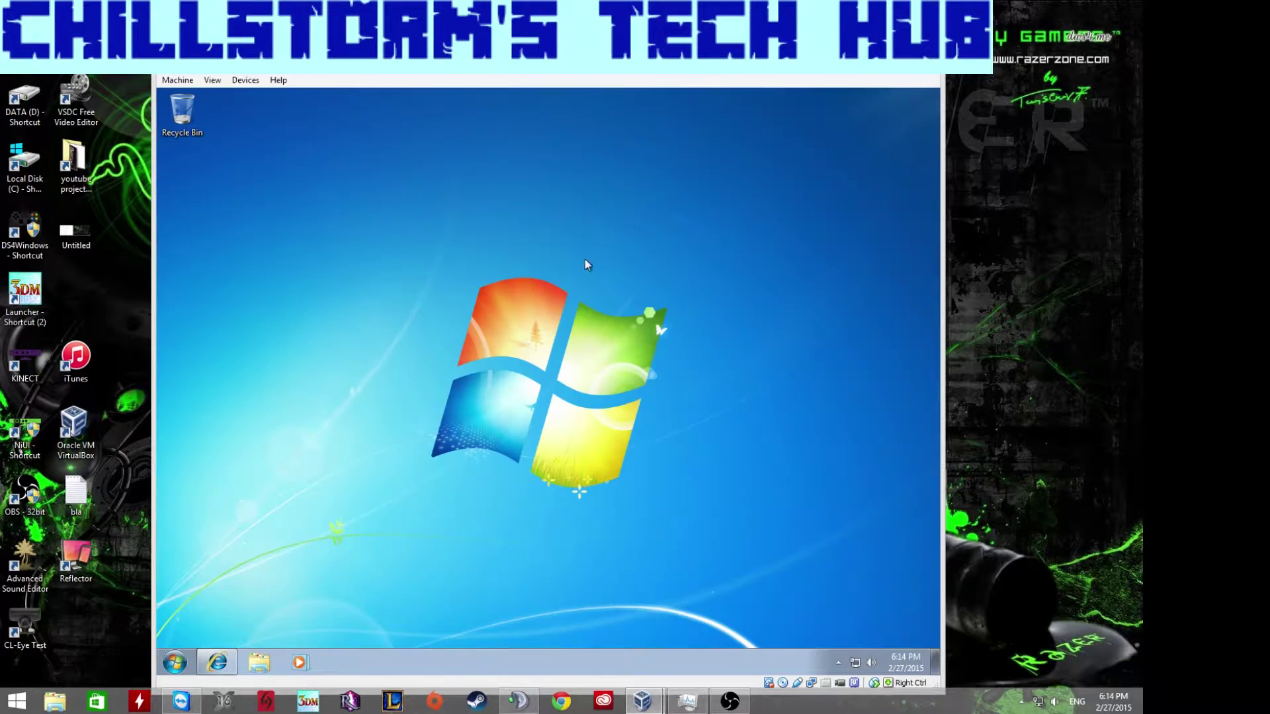
Step: In Windows Explorer, open Downloads and launch the TonidoLiteSetup installer
left_click(260, 661)
left_click(338, 278)
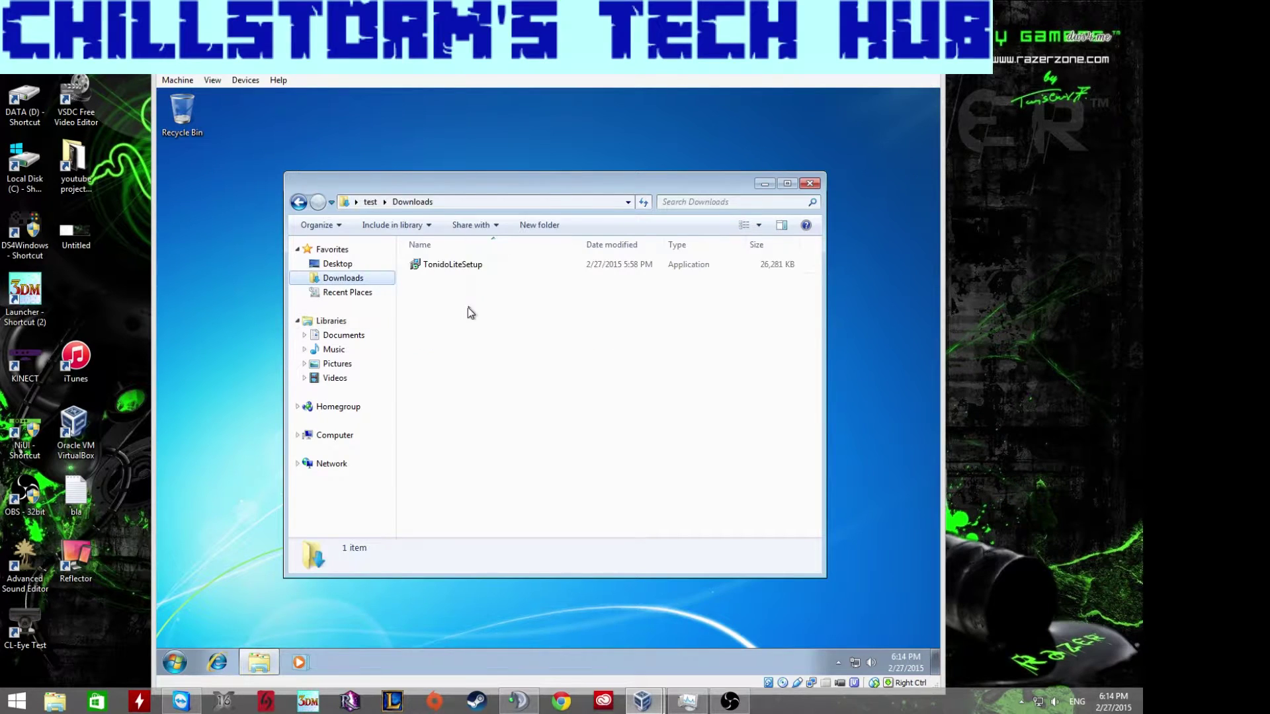
left_click(460, 264)
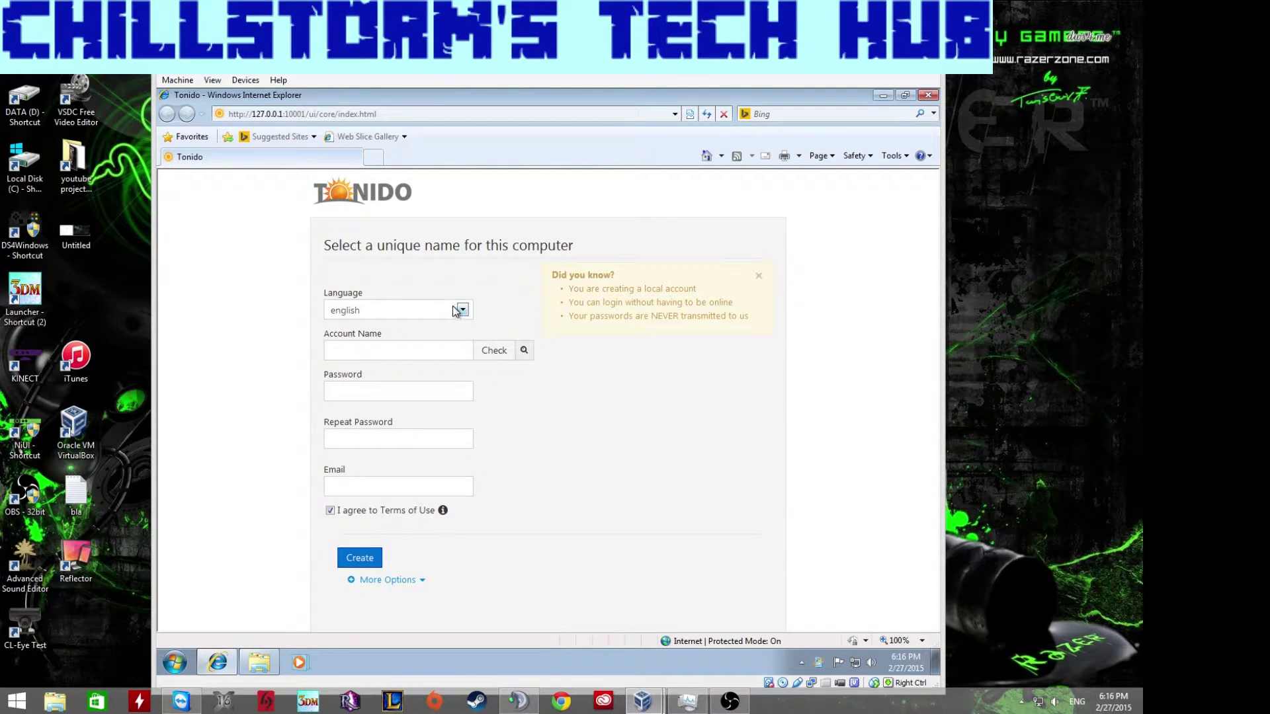
left_click(397, 350)
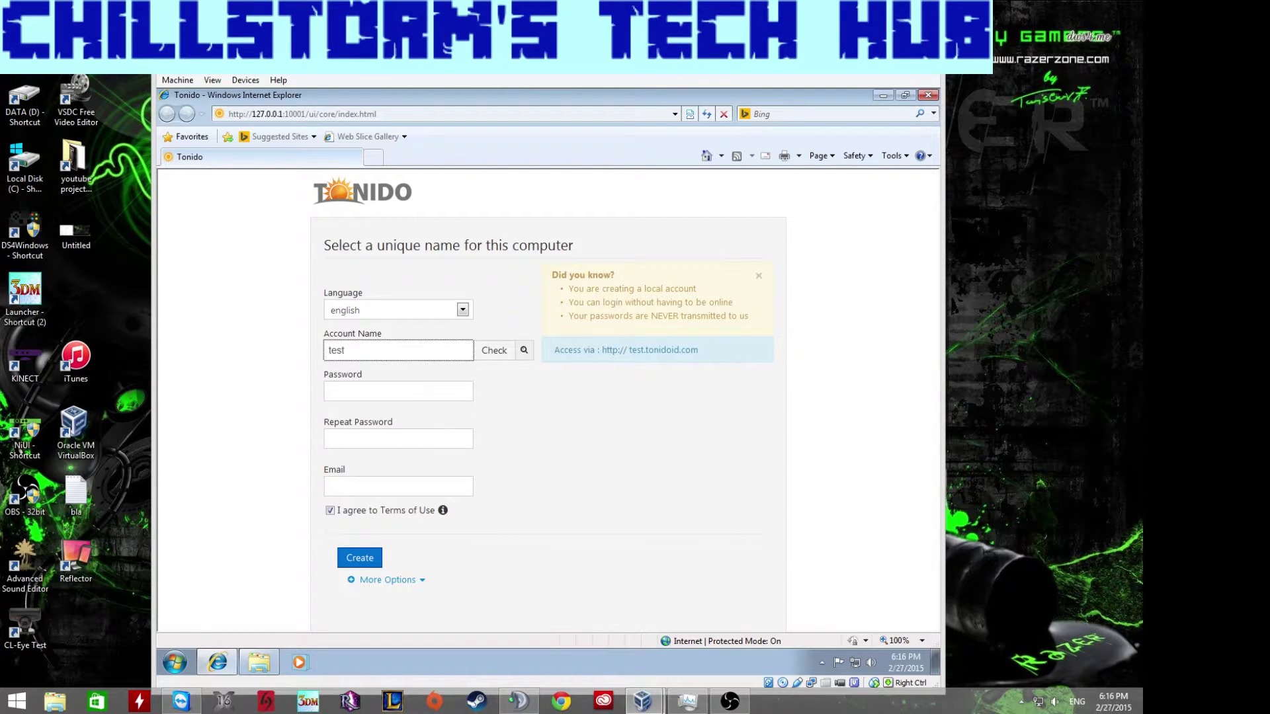
left_click(490, 352)
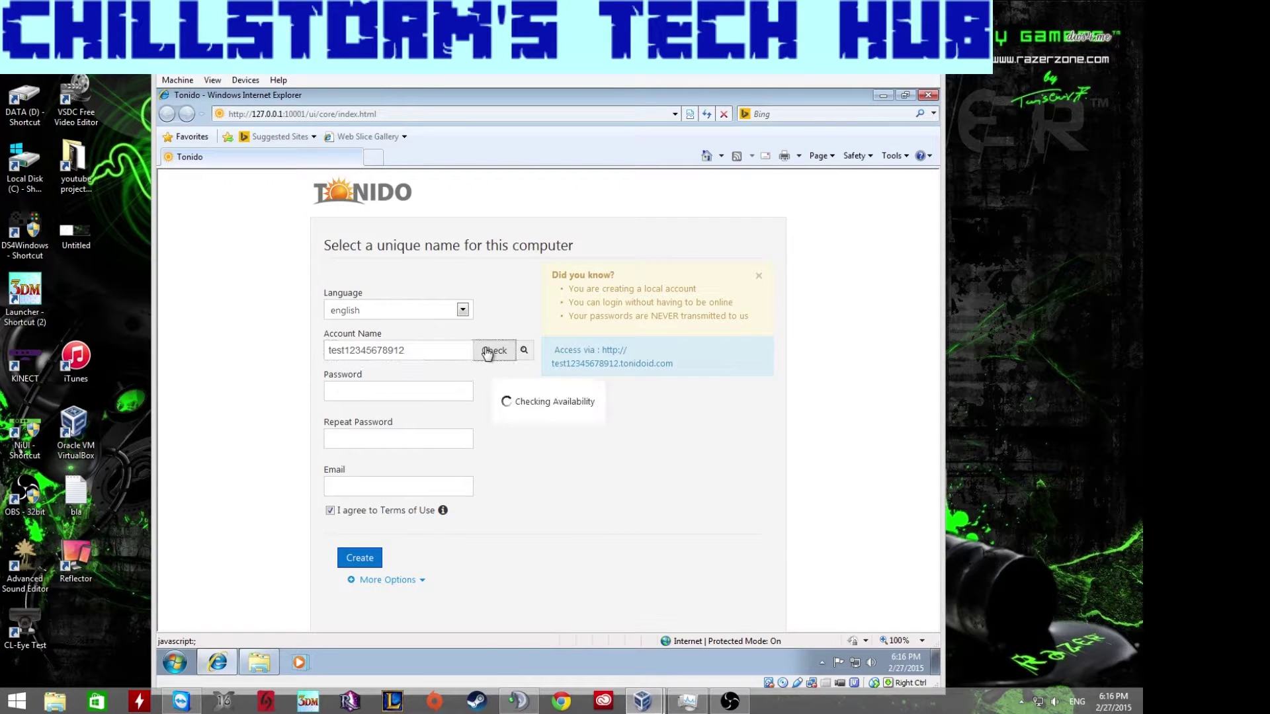
left_click(371, 395)
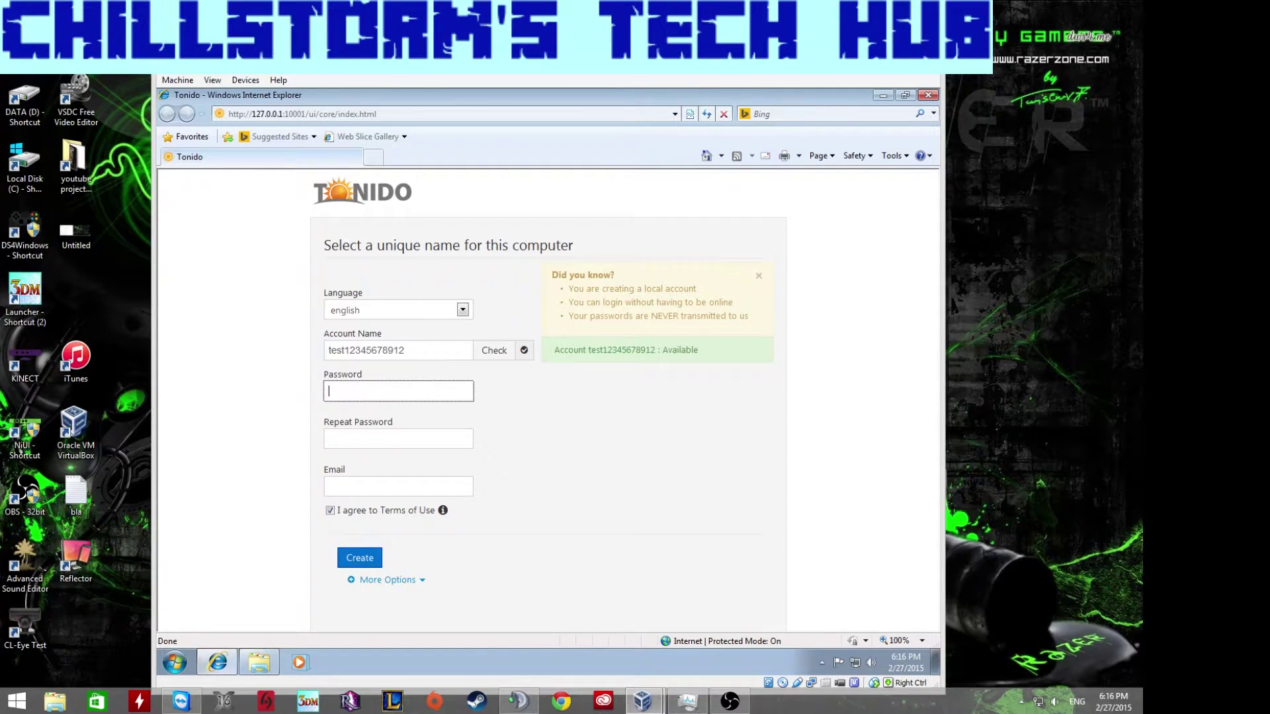
key("shift+Tab")
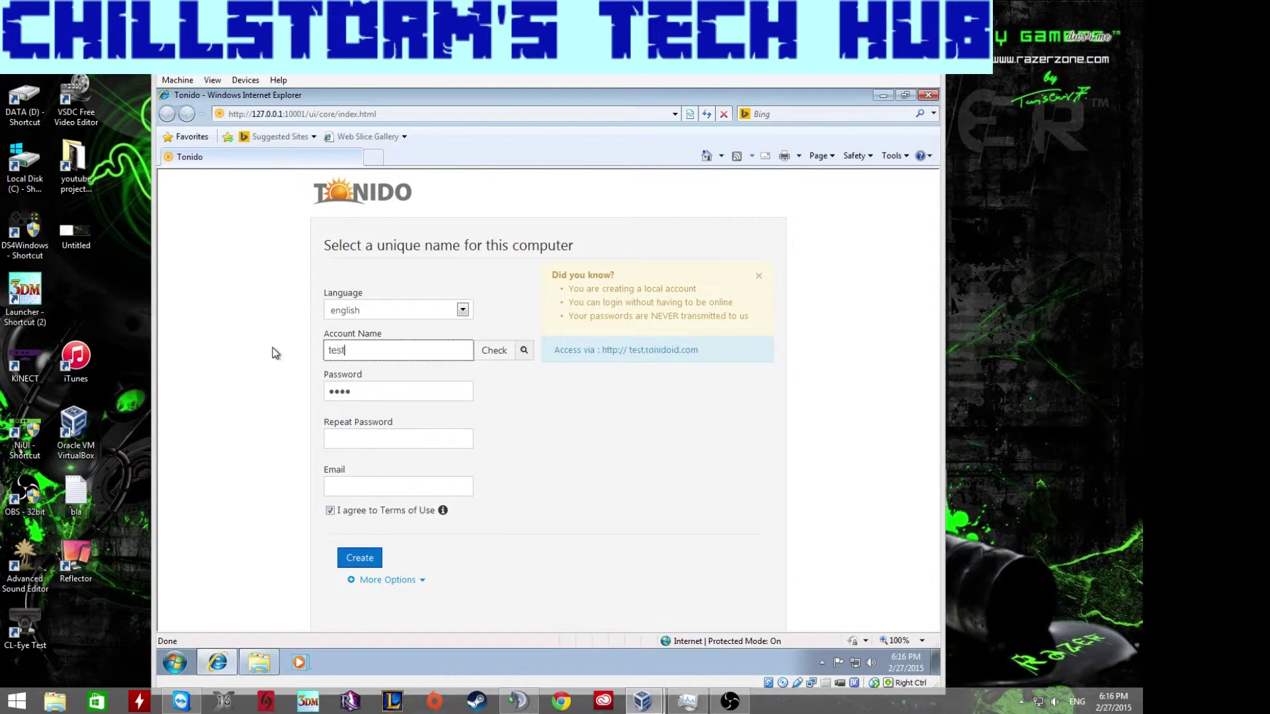
type("009")
left_click(486, 352)
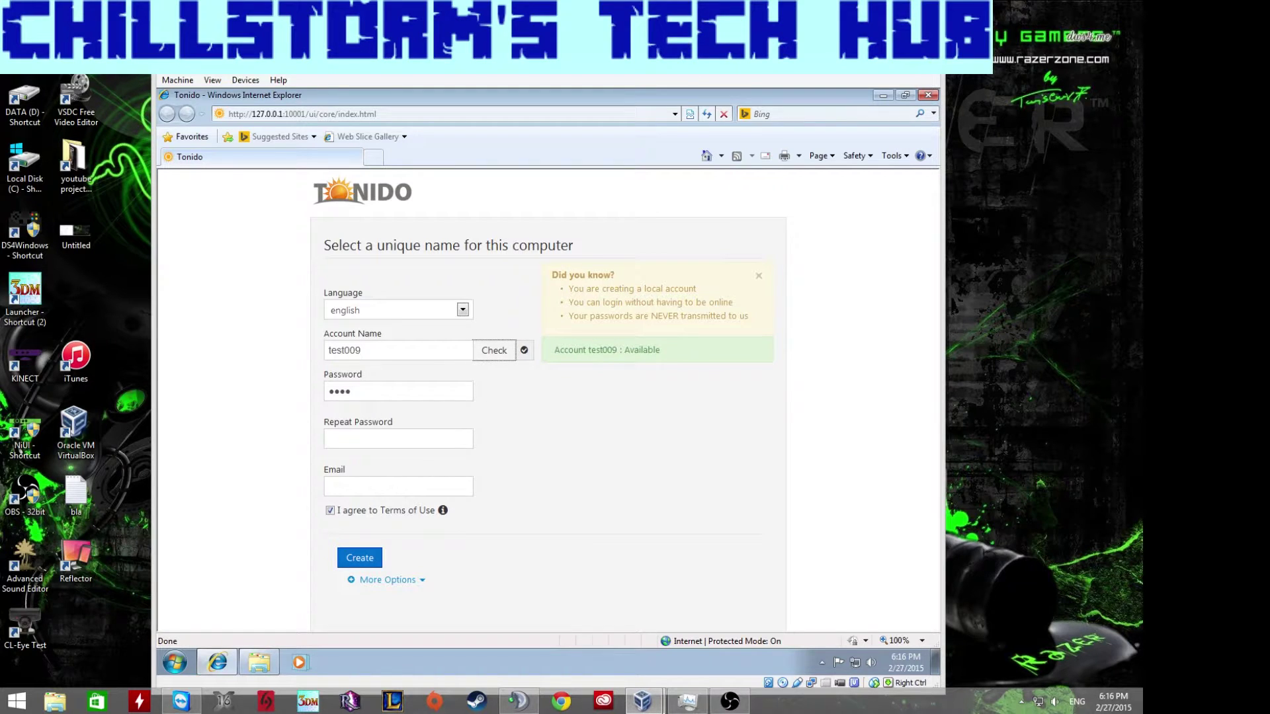
Step: Repeat the password and submit the form to create the test009 account
left_click(332, 438)
type("••••")
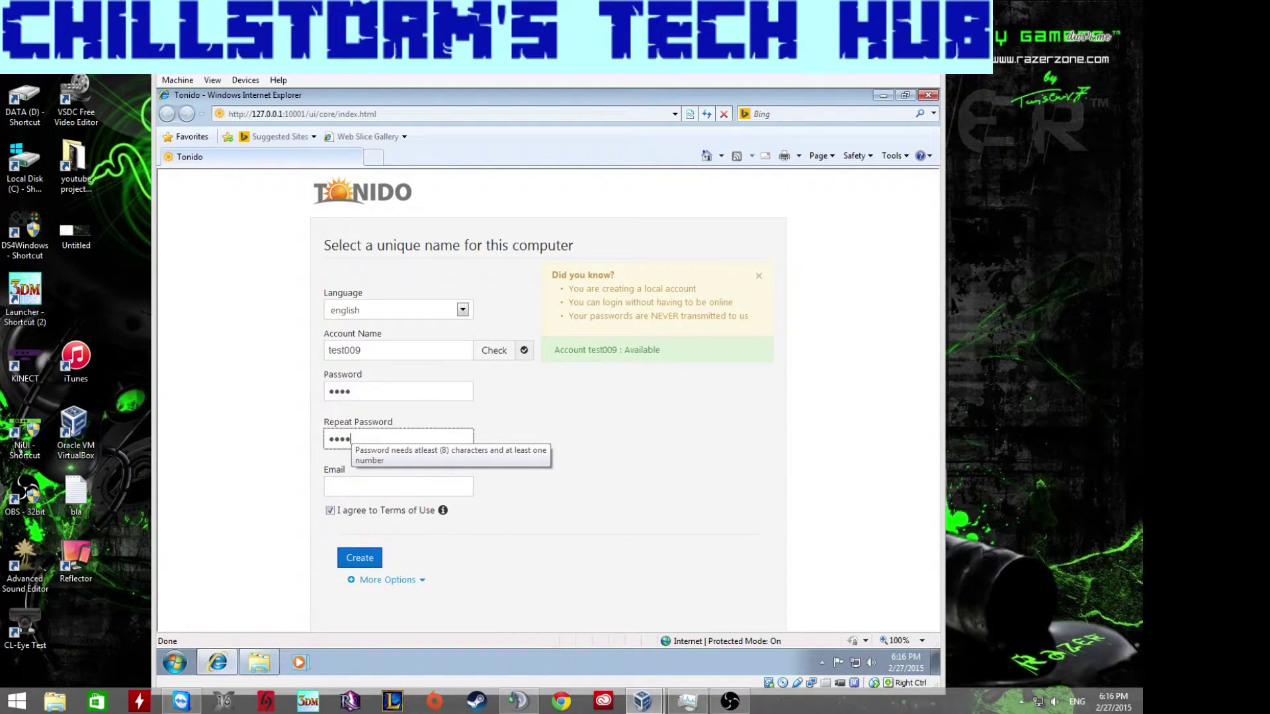
key("Tab")
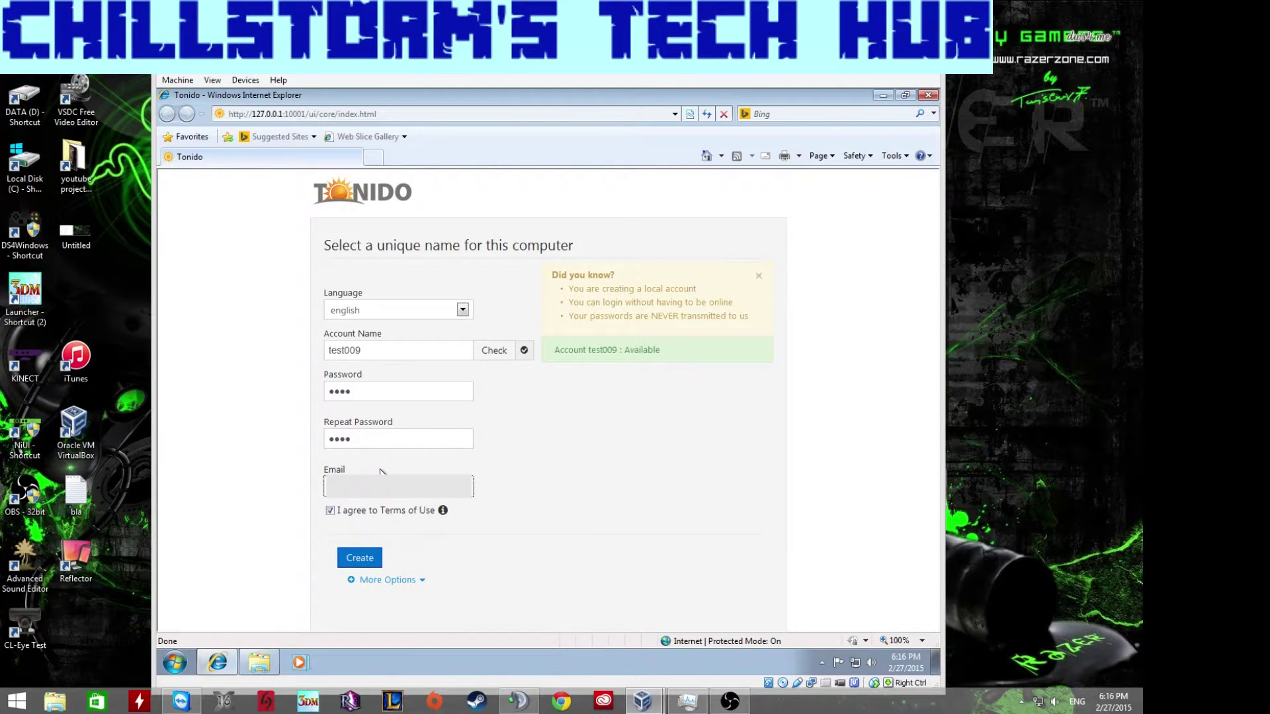
key("Return")
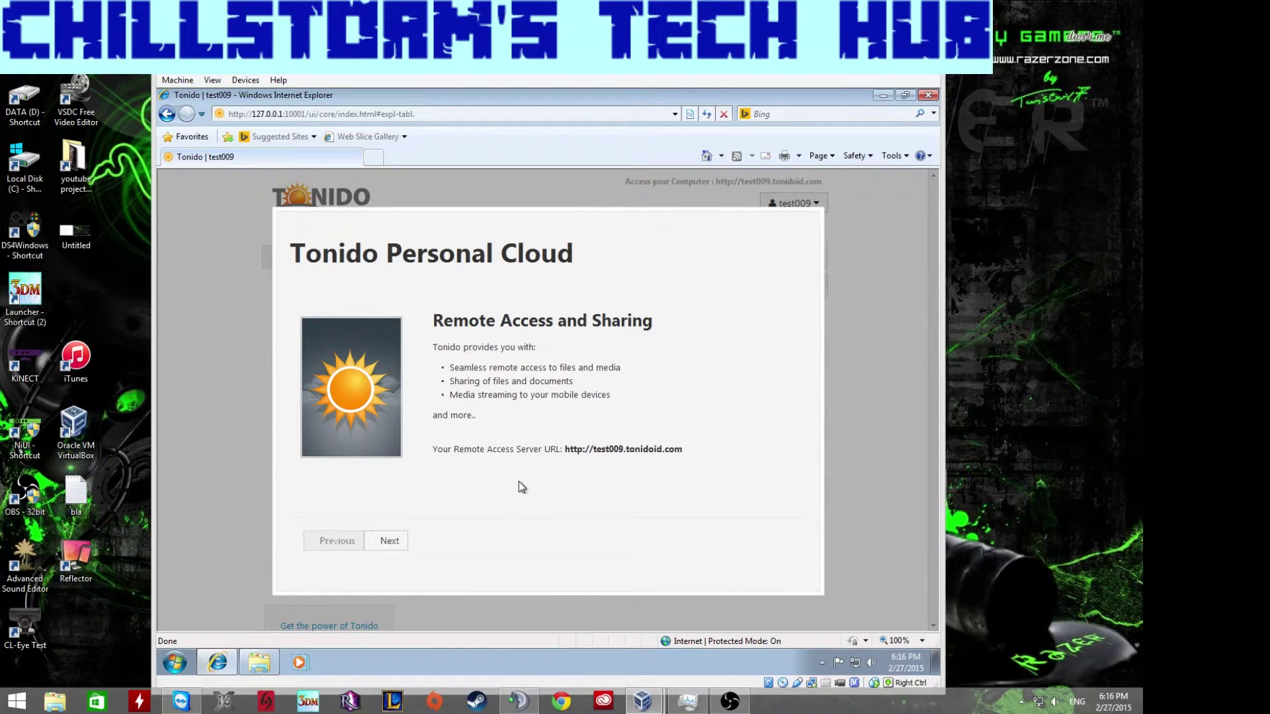
Step: Note the remote access URL, then try allowing access to specific folders before cancelling the folder browser
left_click_drag(565, 449, 682, 449)
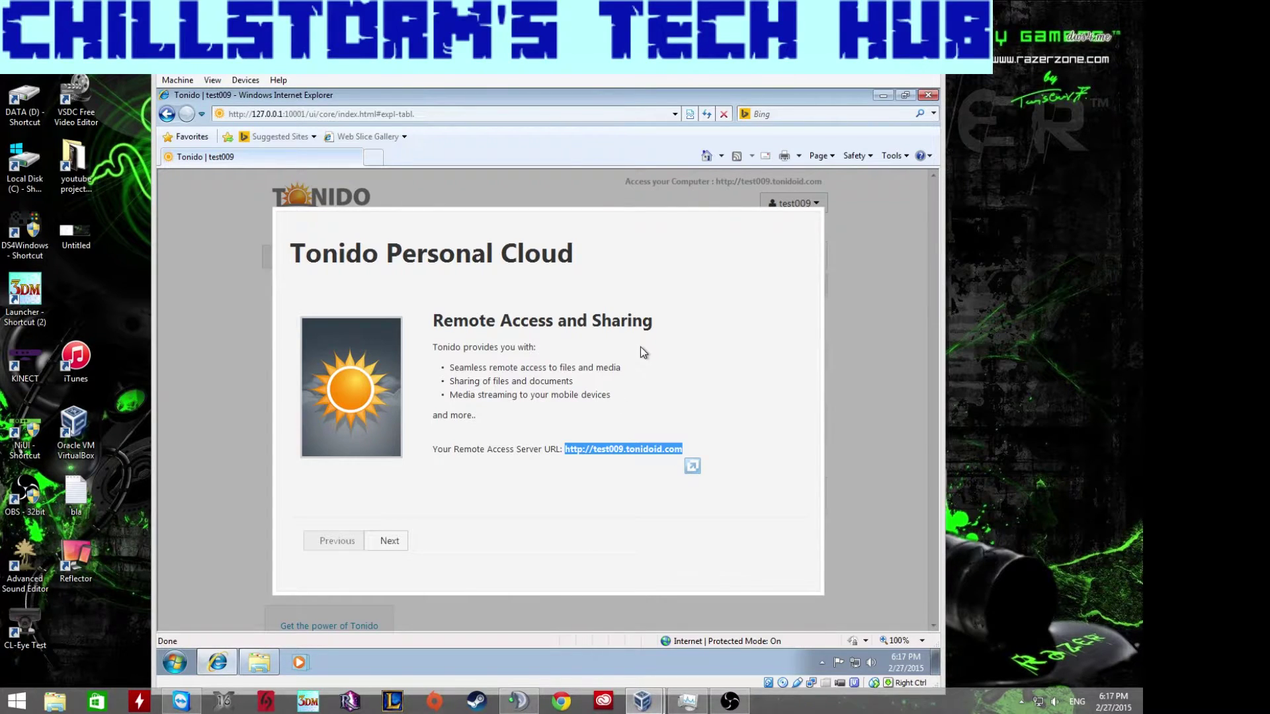
left_click(392, 540)
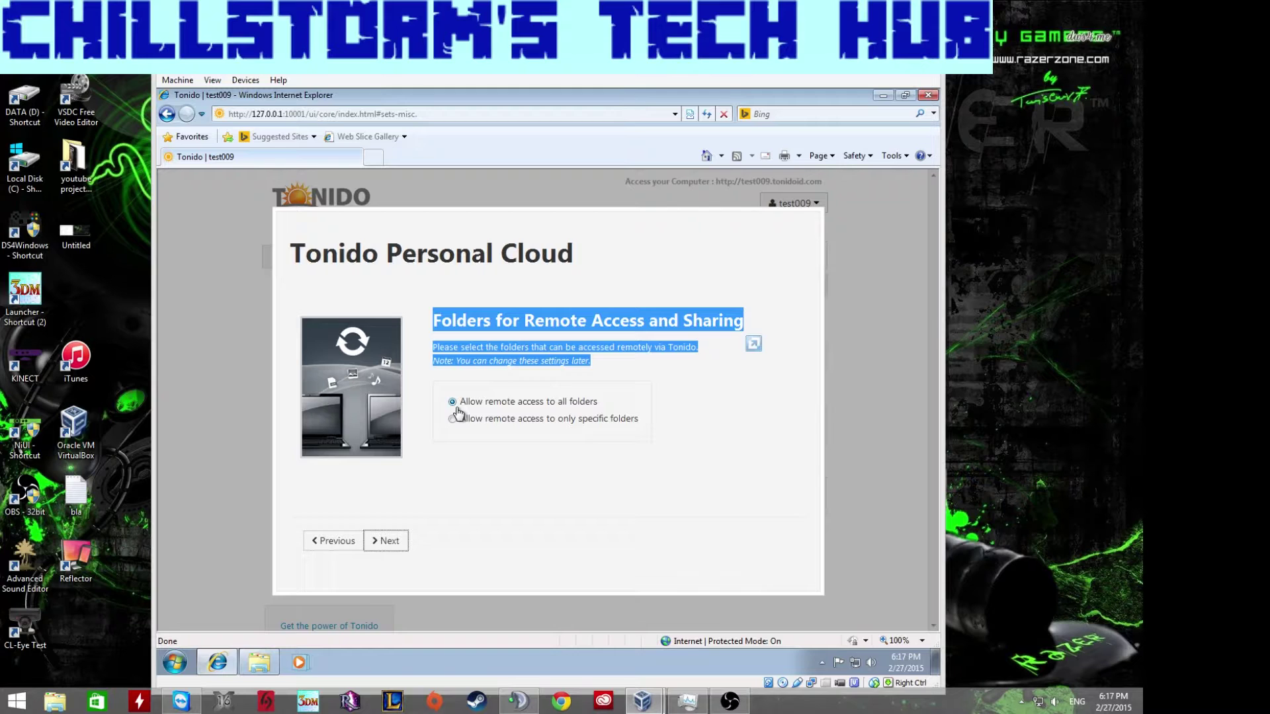
left_click(454, 420)
left_click(740, 451)
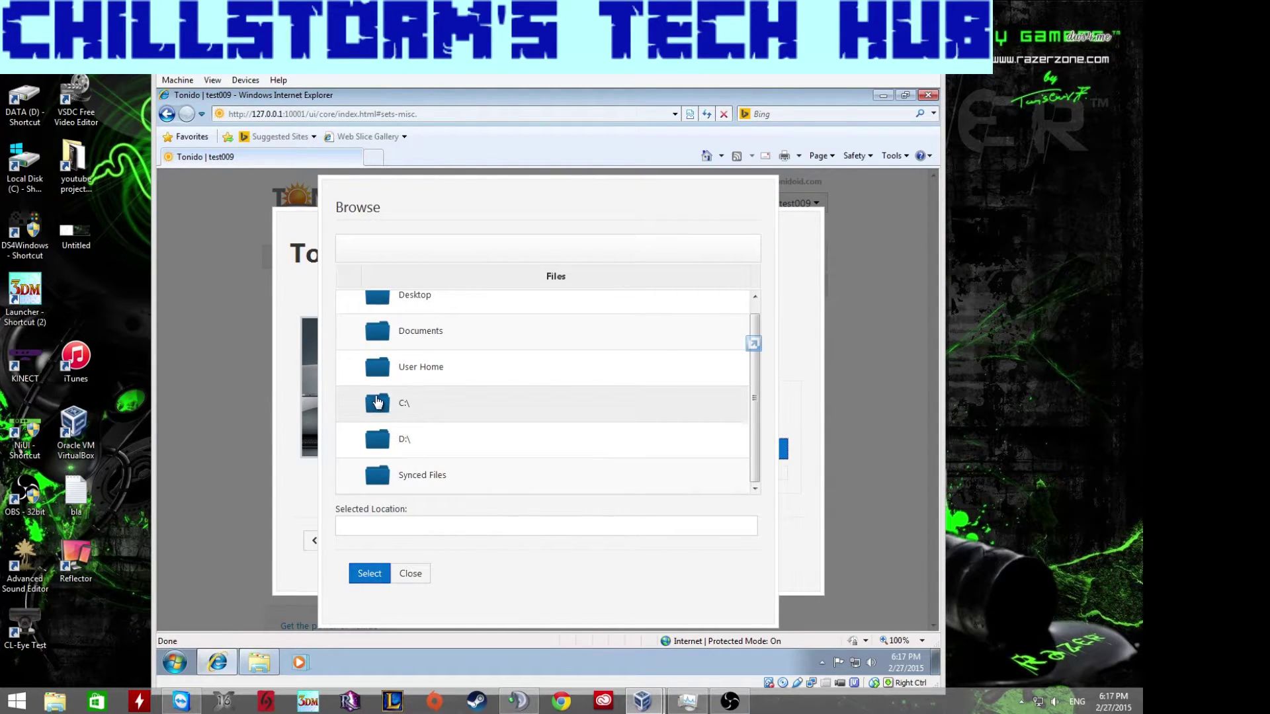
scroll(532, 372, "up", 1)
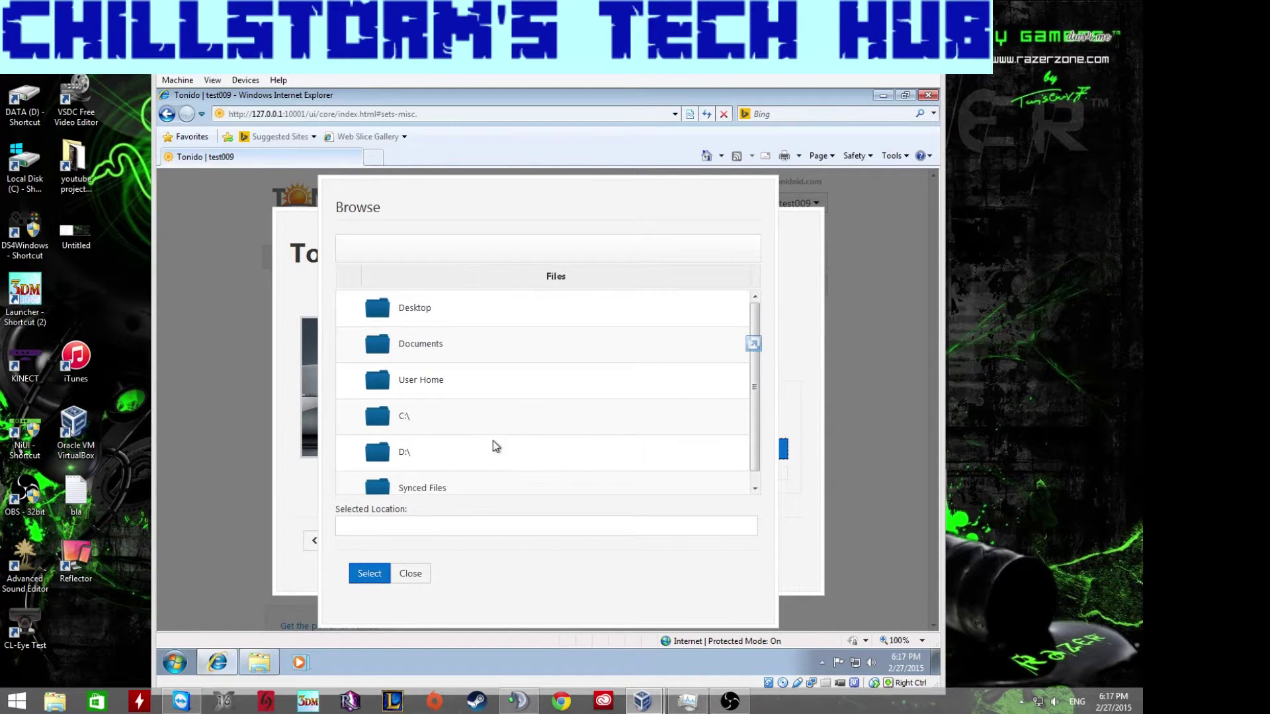
left_click(408, 575)
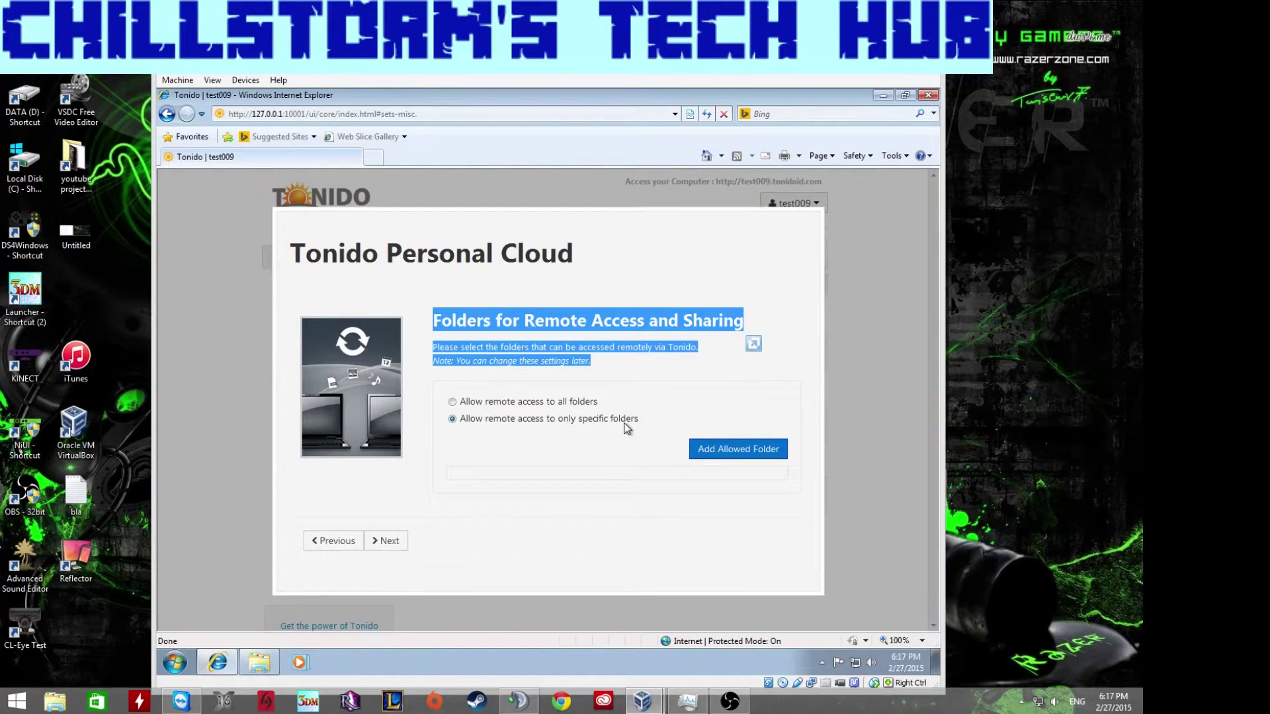
Step: Dismiss the NO FOLDERS ADDED warning and choose 'Allow remote access to all folders'
left_click(409, 542)
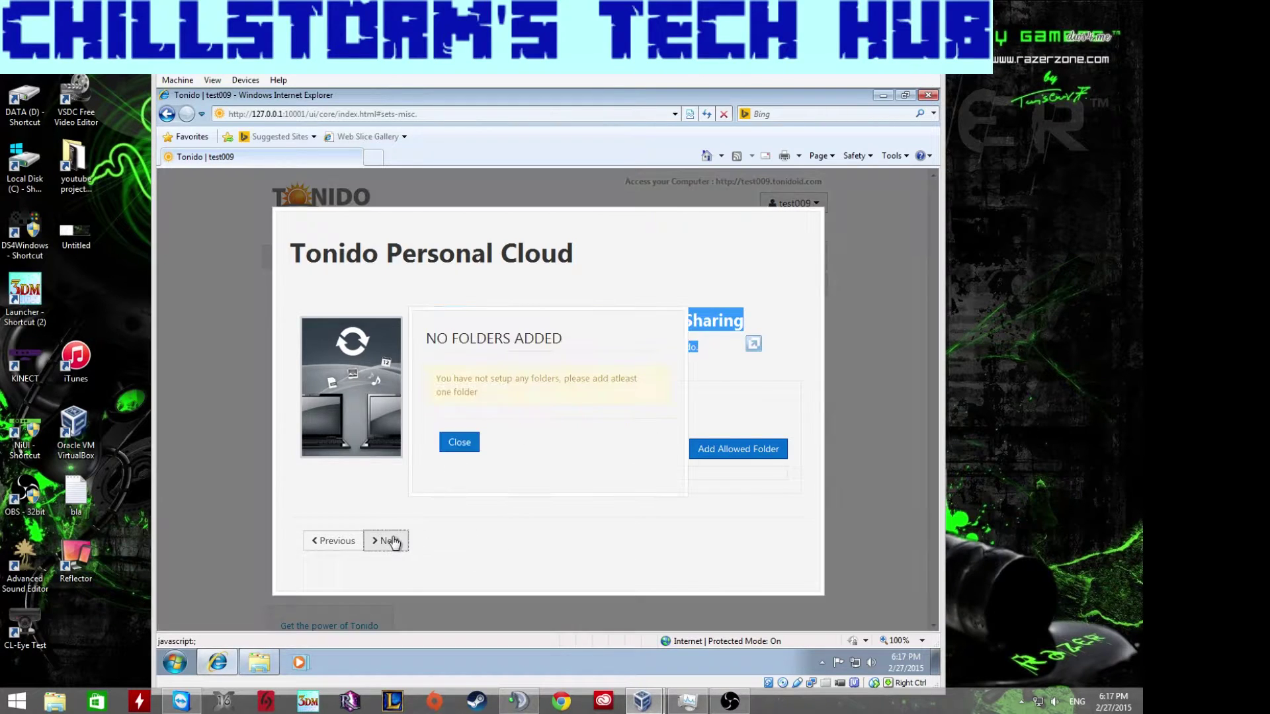
left_click(460, 442)
left_click(455, 402)
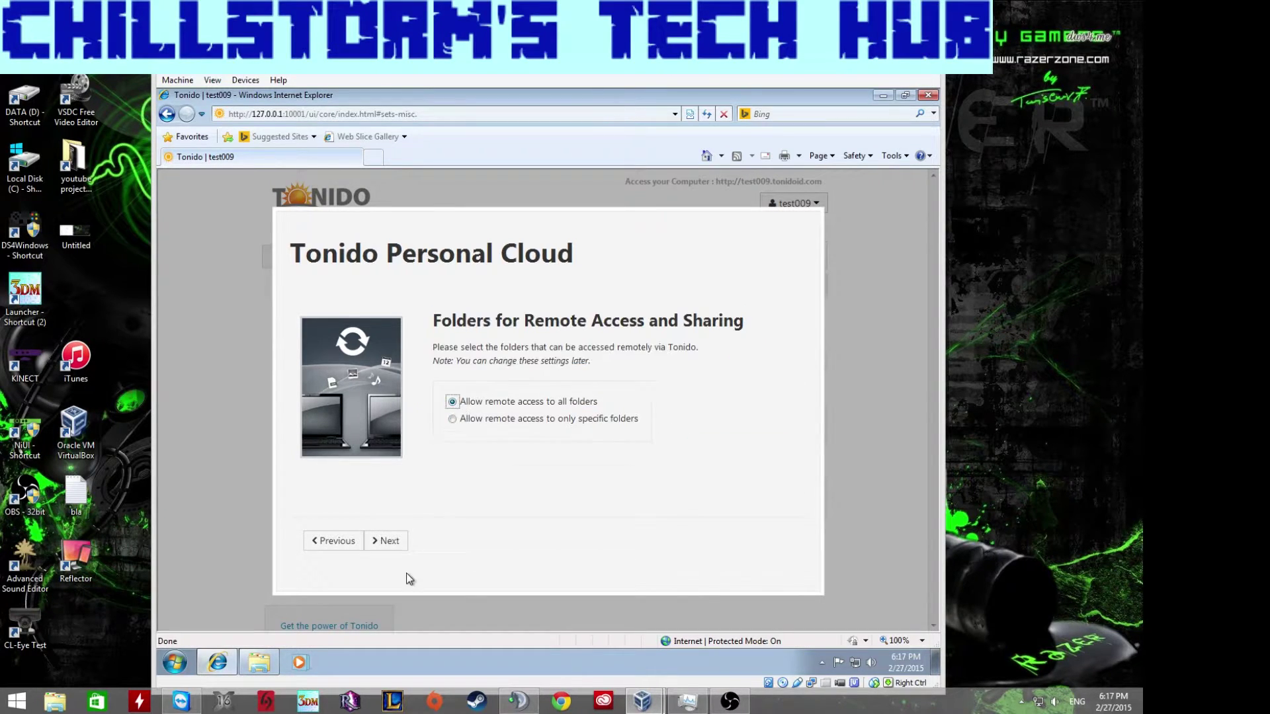
left_click(388, 541)
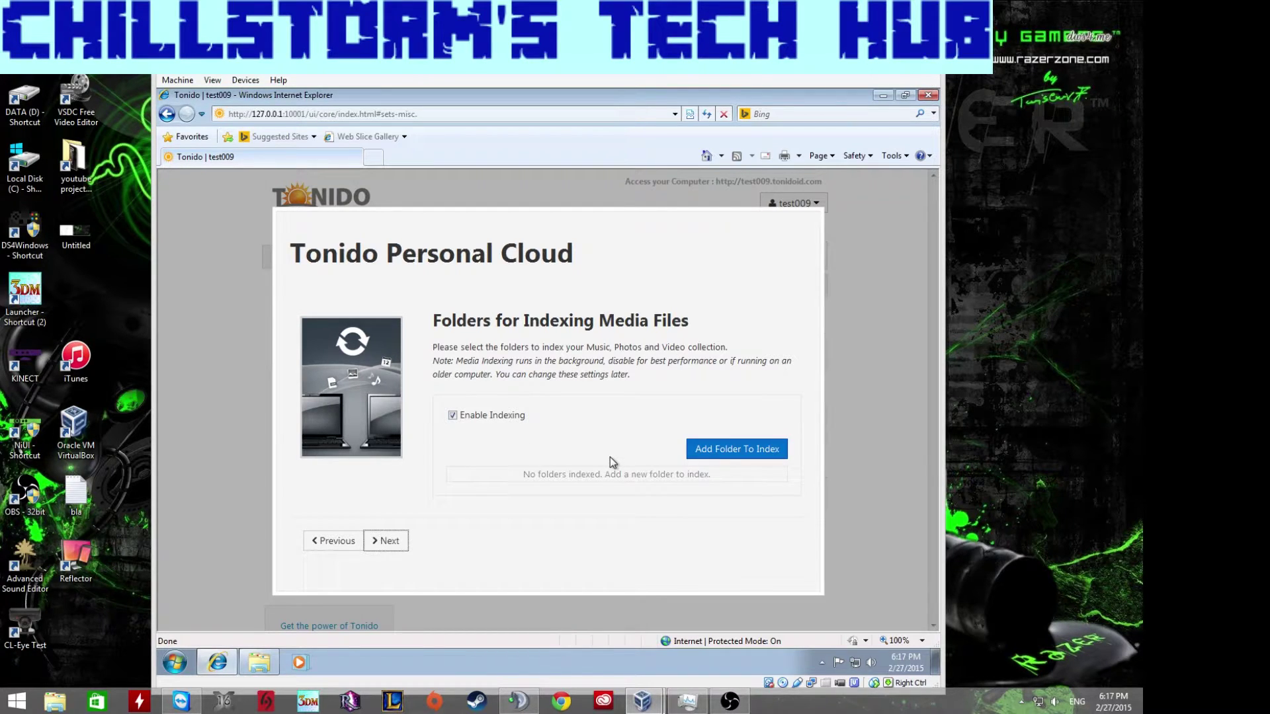
Step: Advance past Indexing Media Files and Access from Mobile, then close the wizard
left_click(390, 541)
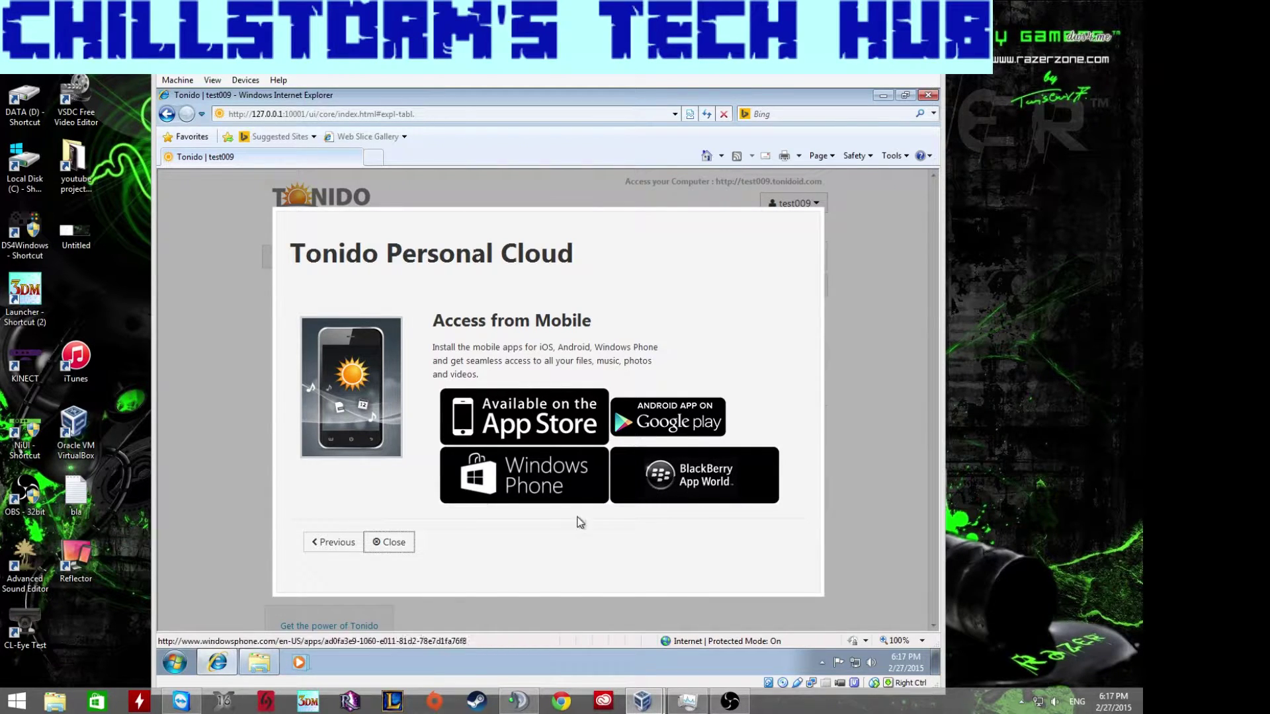
left_click(397, 544)
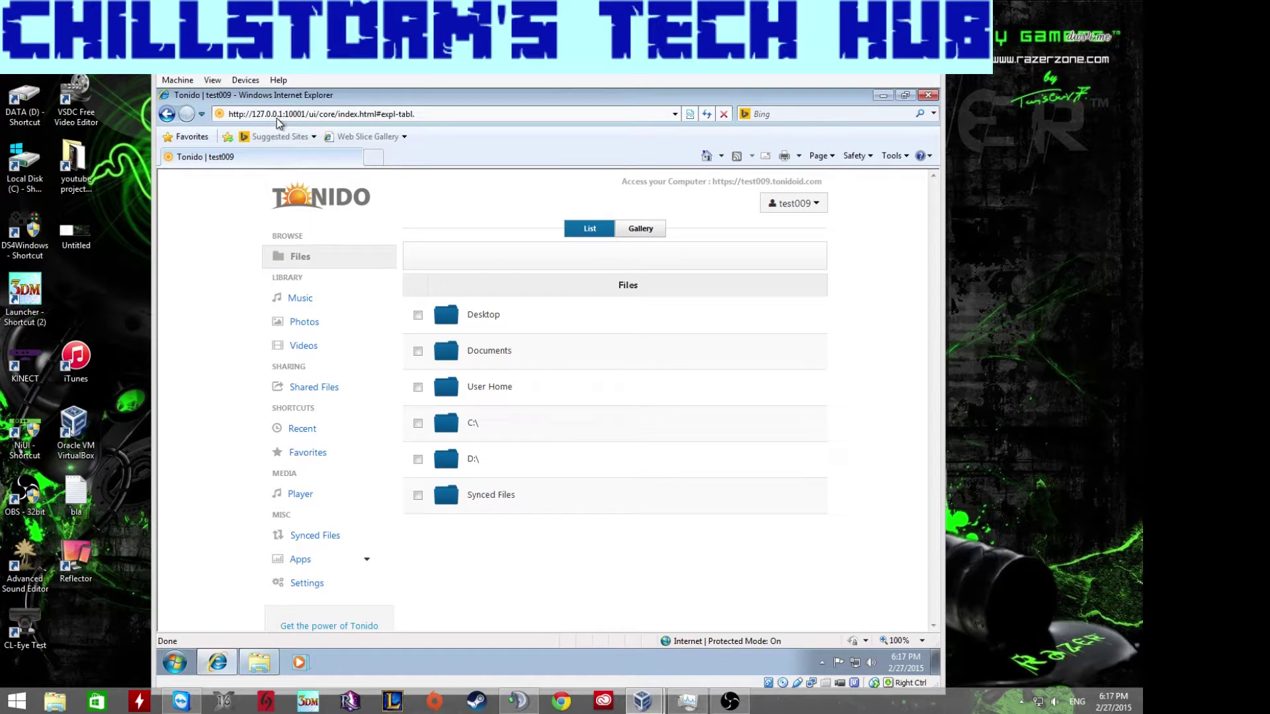
Step: Inspect the 127.0.0.1:10001 address and remote access link, then open Settings' General summary
left_click(447, 115)
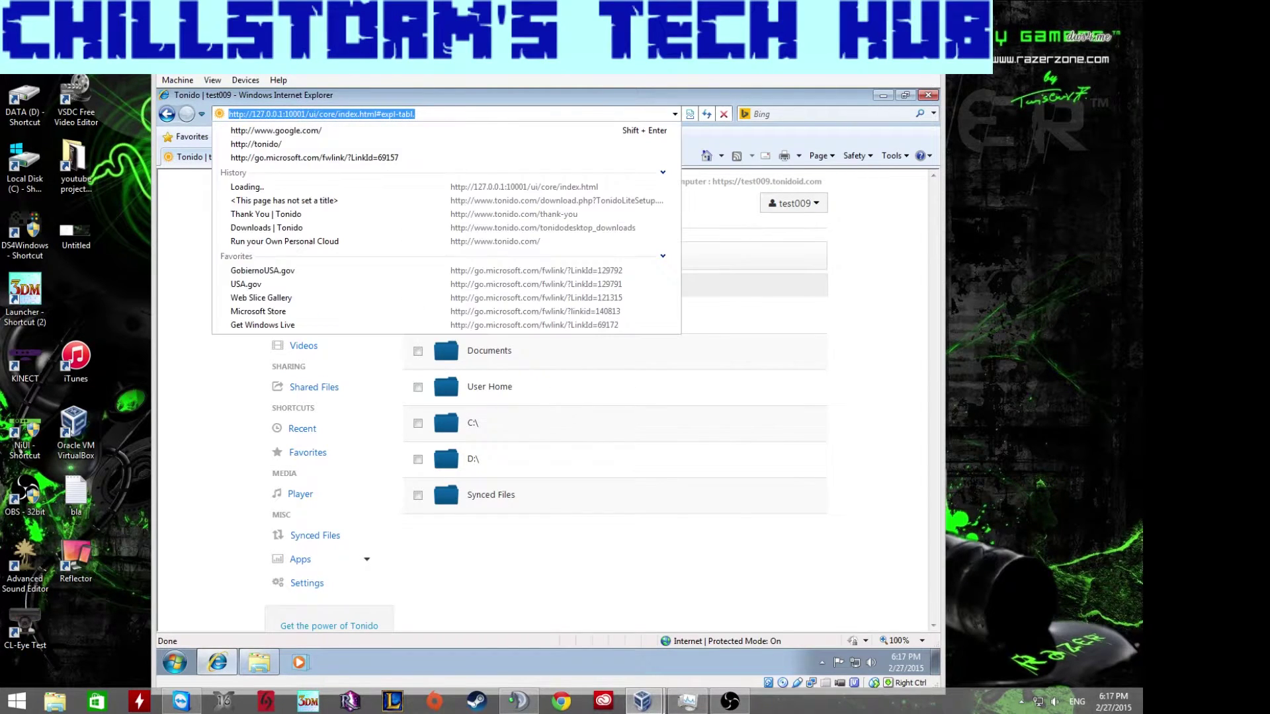
left_click(284, 113)
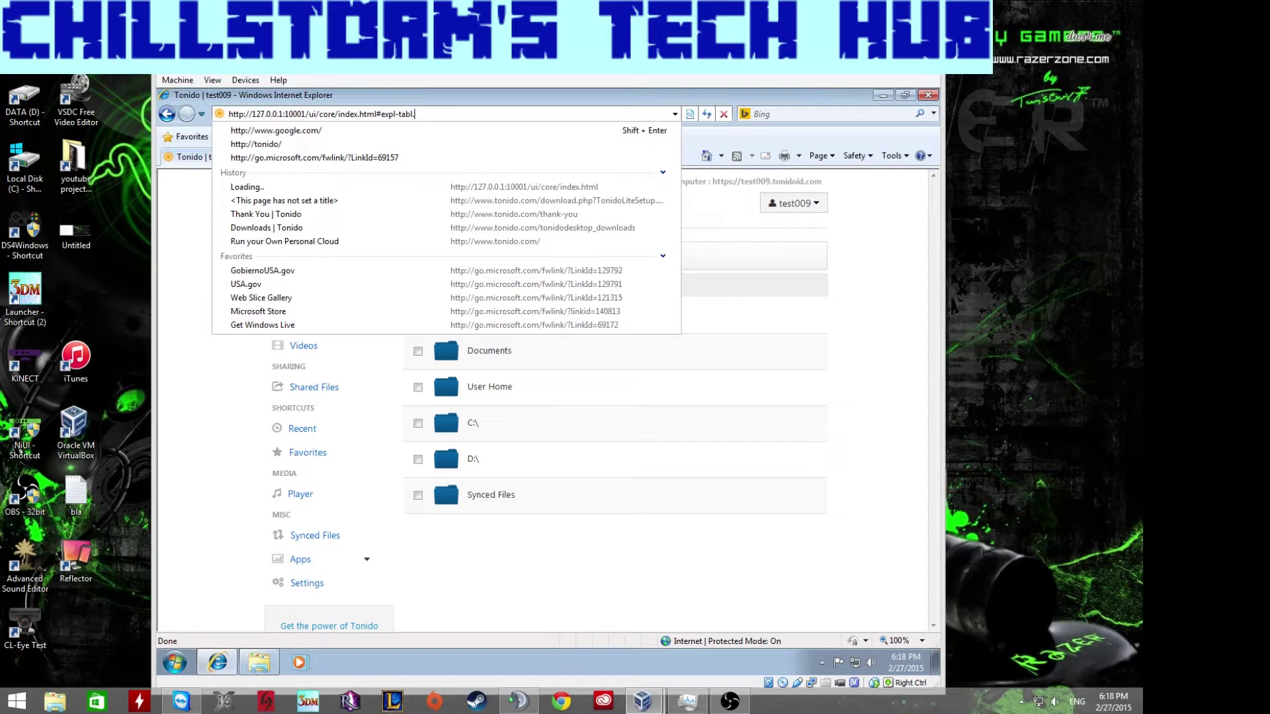
left_click_drag(310, 115, 246, 115)
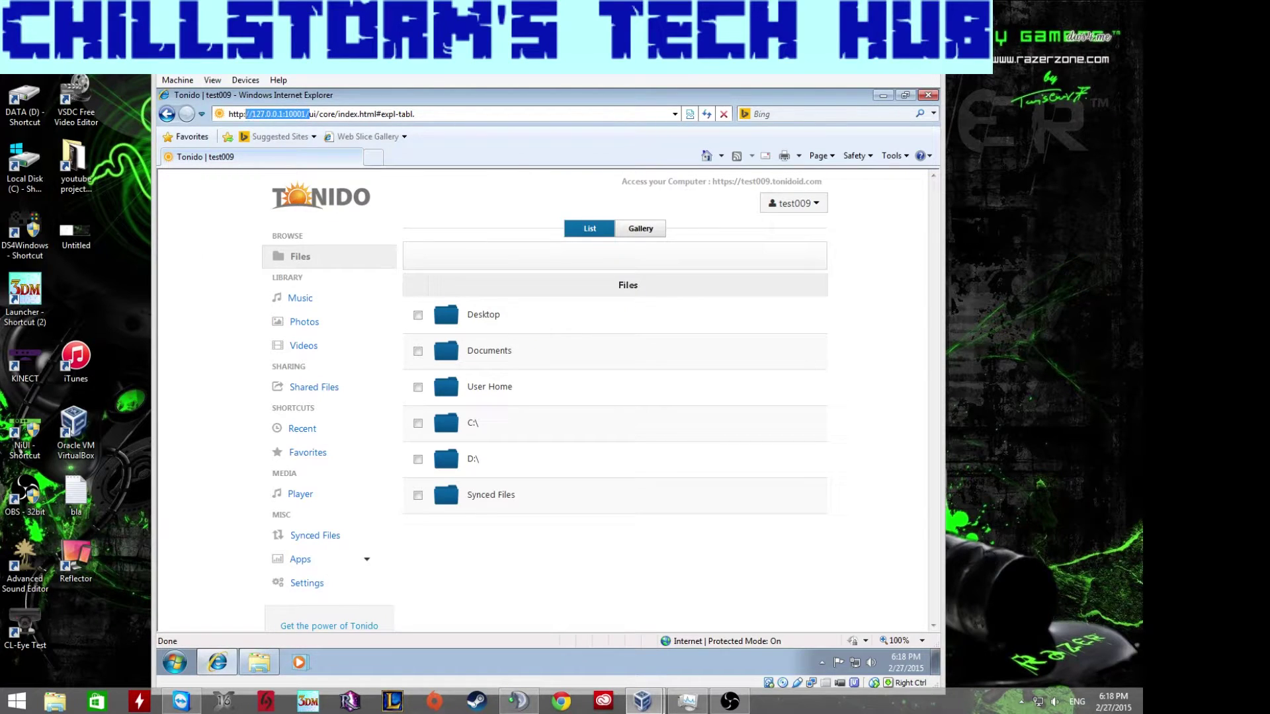
left_click_drag(822, 181, 712, 181)
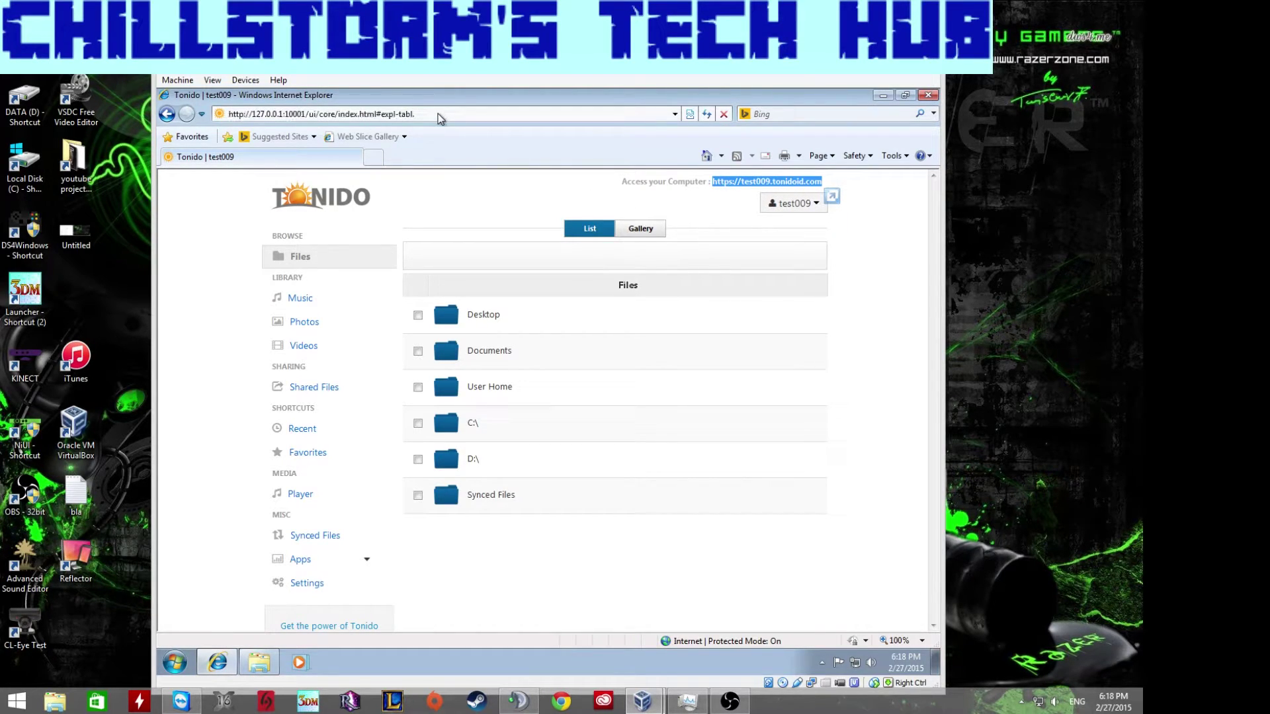
left_click(306, 113)
left_click(306, 114)
left_click(561, 548)
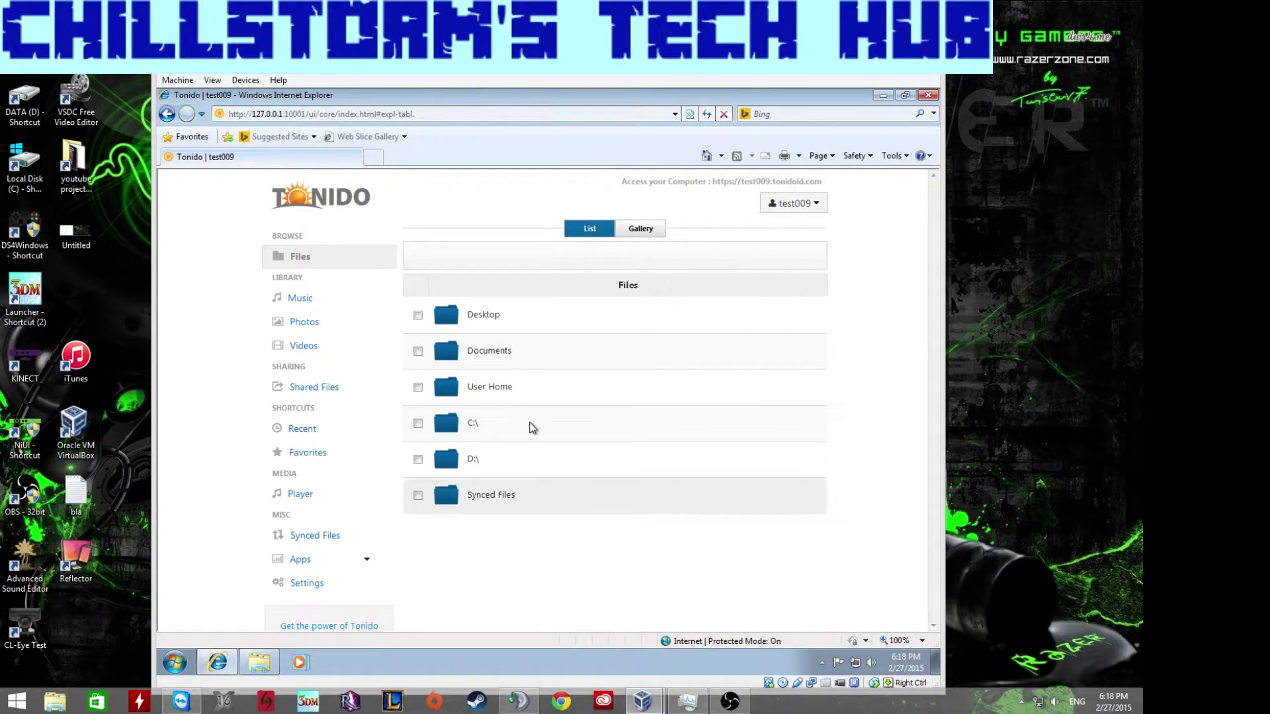
left_click(306, 583)
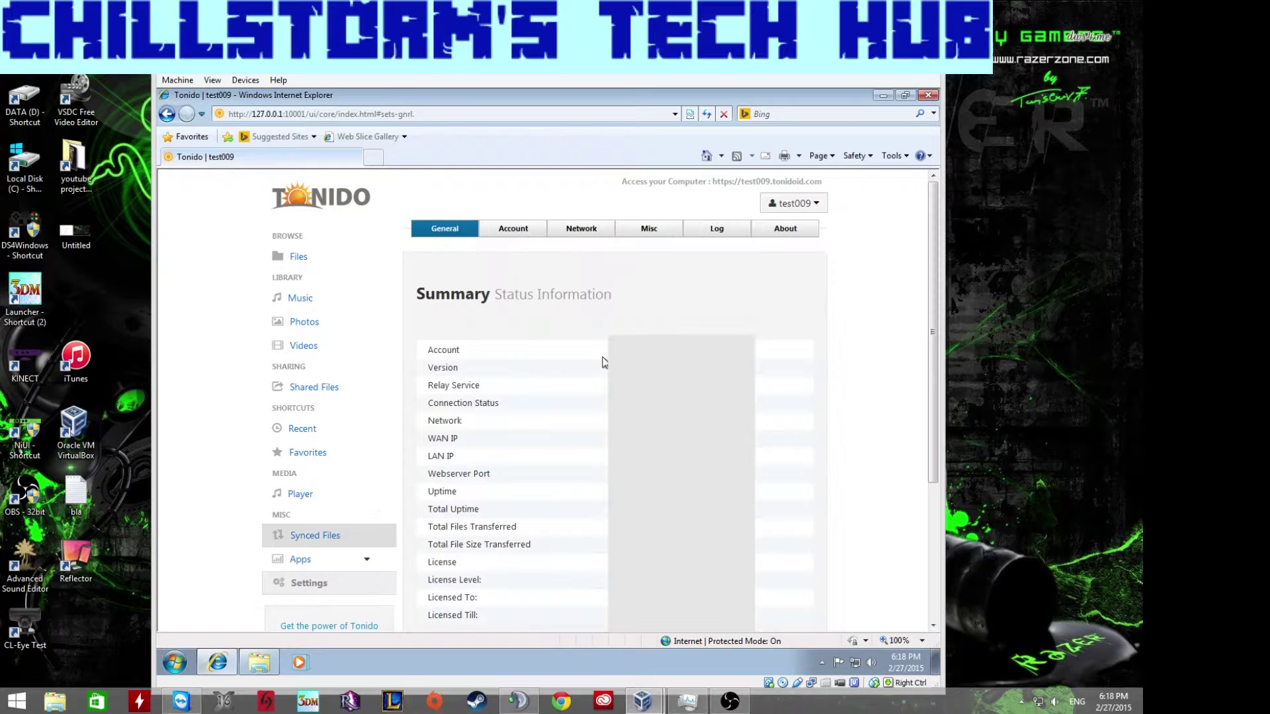
scroll(628, 344, "down", 1)
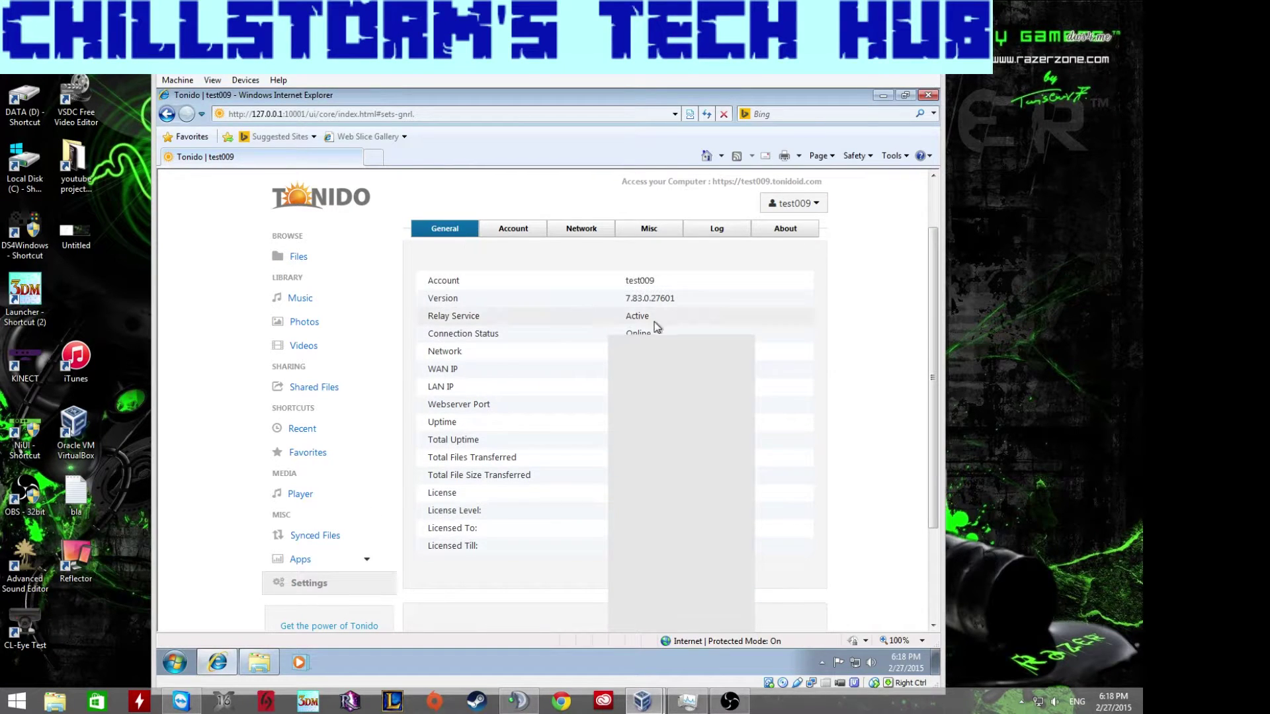
scroll(657, 326, "up", 1)
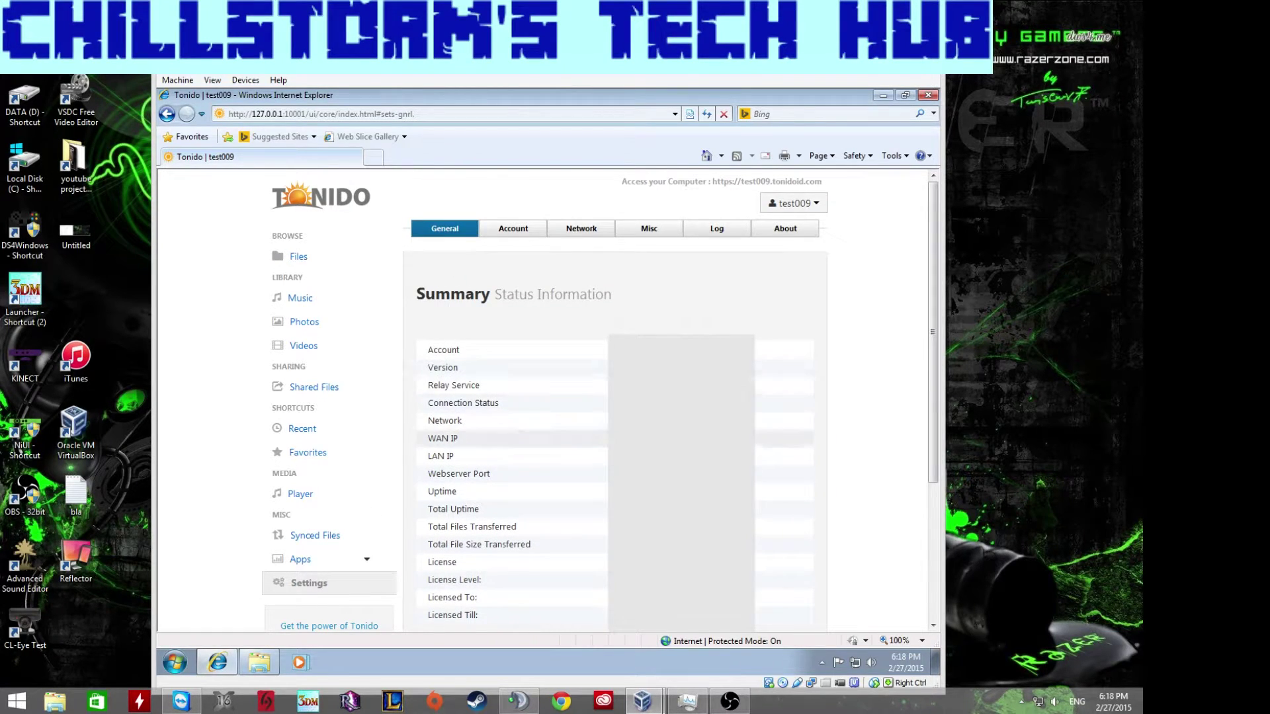
scroll(628, 396, "down", 1)
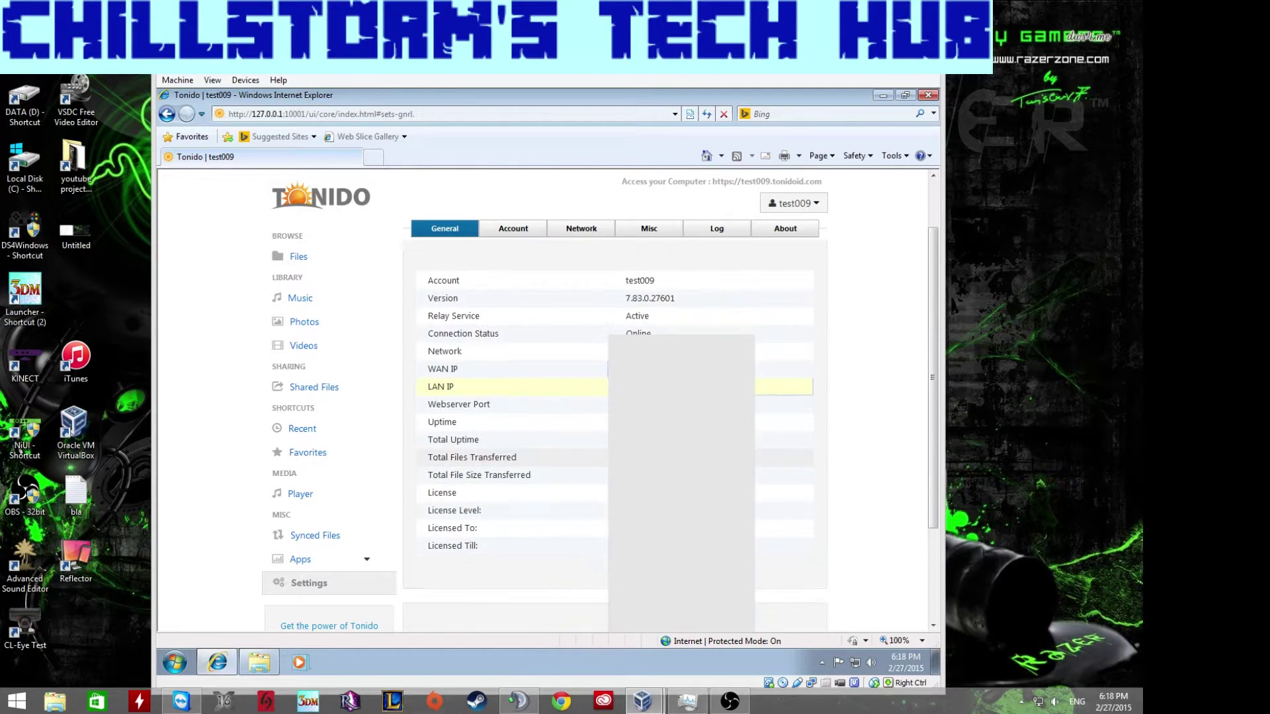
Step: Review the Account tab's Remote Login, Location and Language options, then show the Network tab
left_click(513, 228)
scroll(627, 323, "down", 2)
scroll(497, 302, "up", 2)
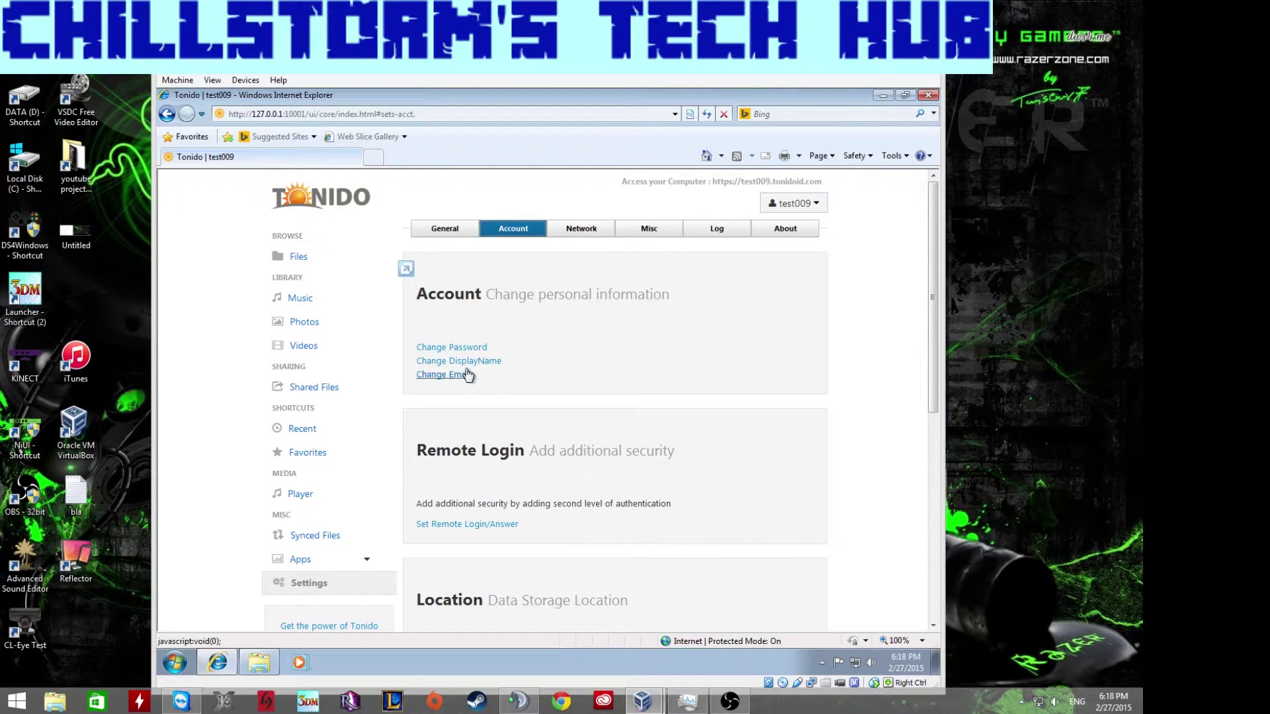
scroll(580, 368, "down", 2)
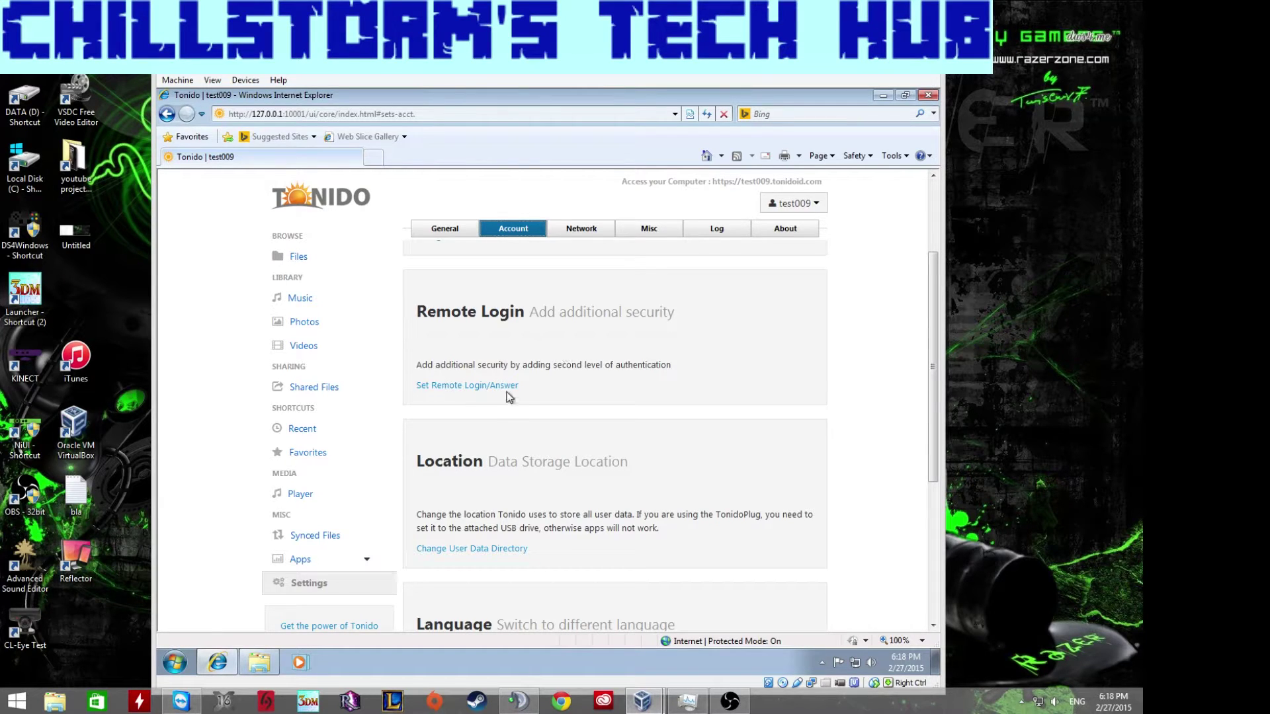
scroll(586, 386, "down", 3)
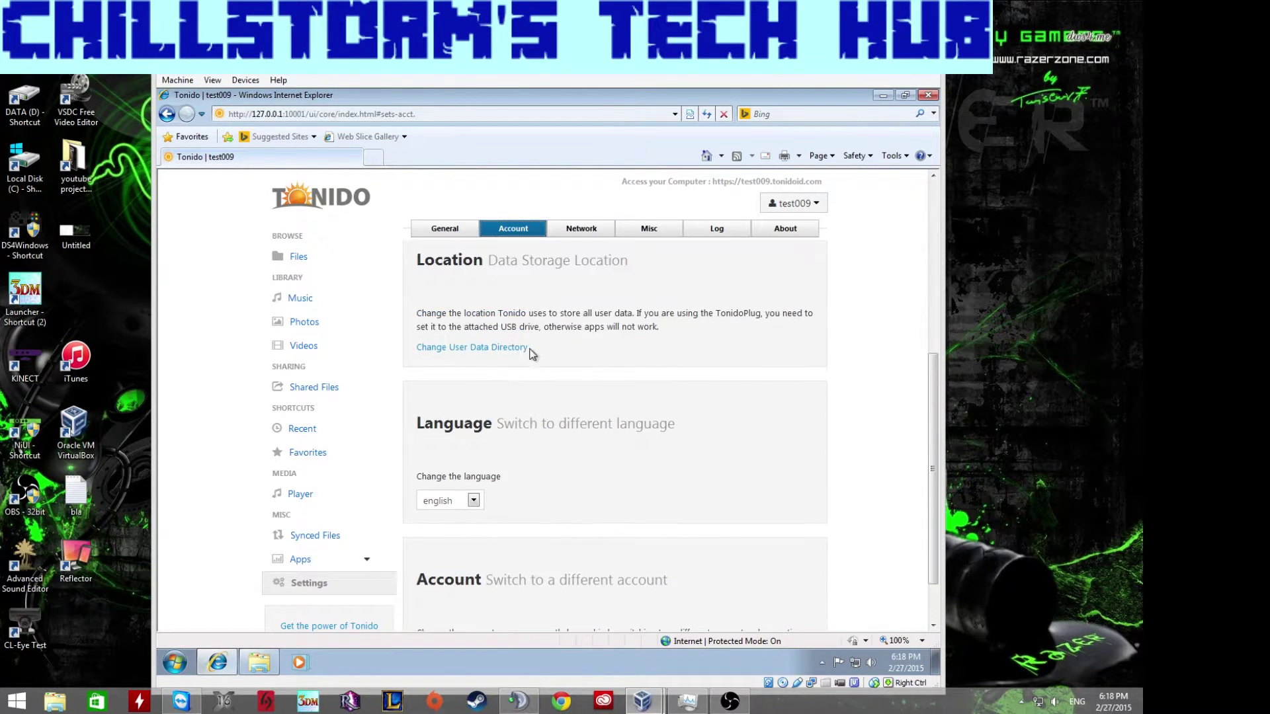
scroll(516, 344, "up", 3)
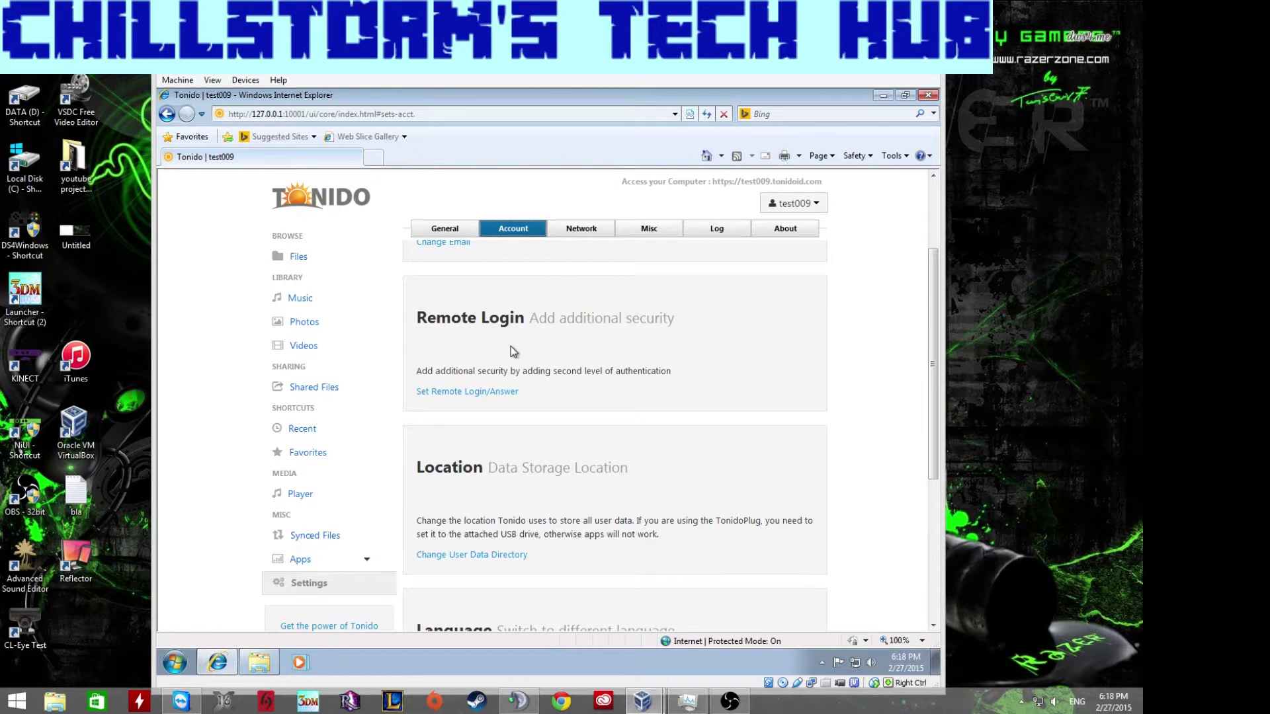
scroll(522, 370, "down", 2)
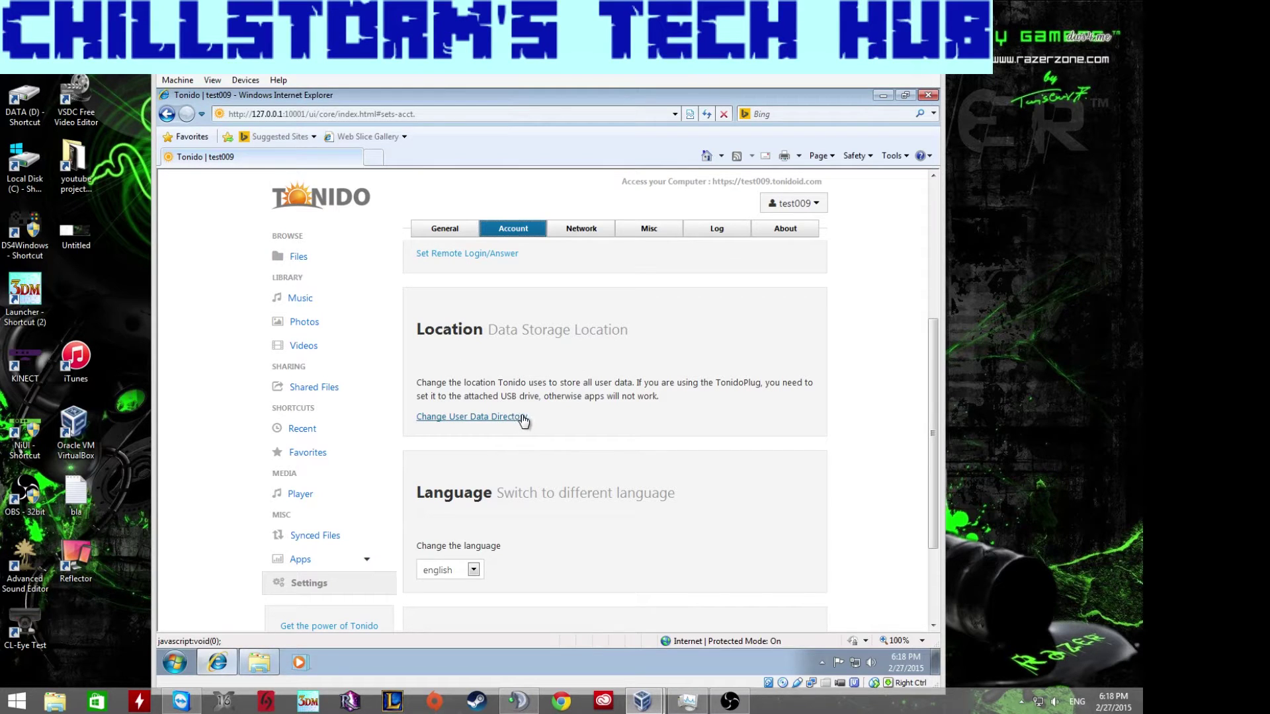
scroll(517, 419, "down", 2)
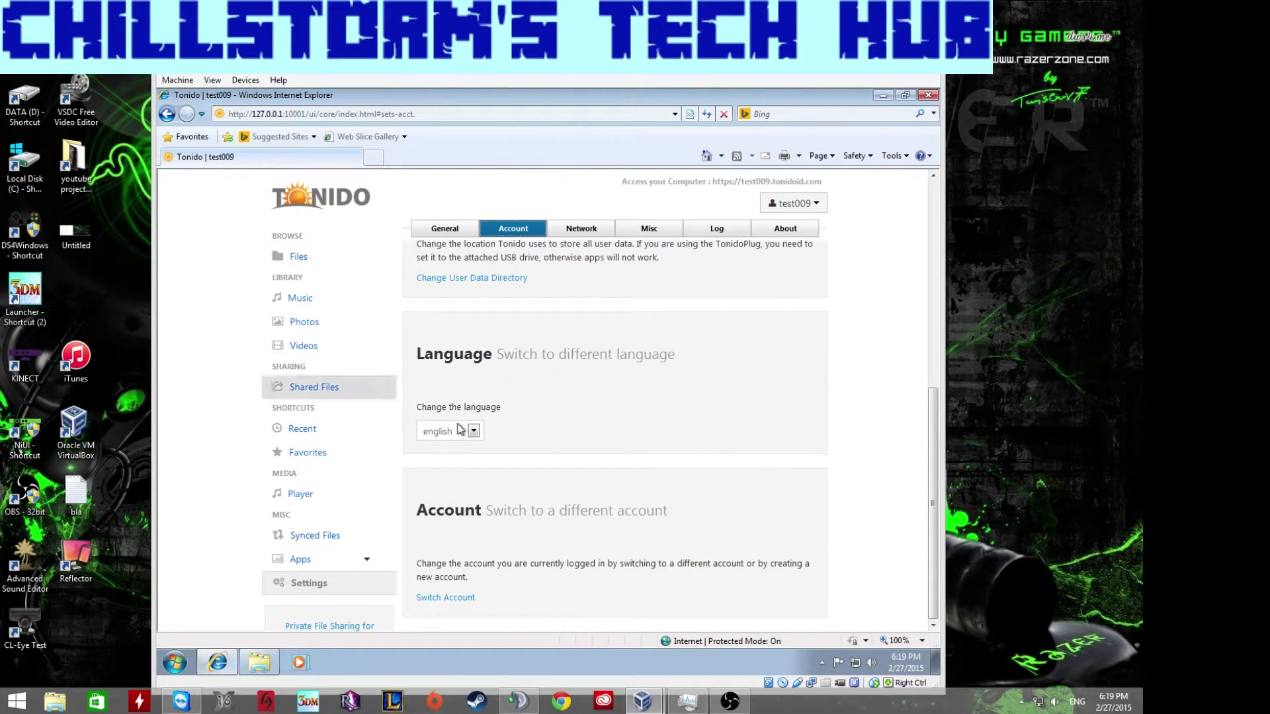
left_click(581, 229)
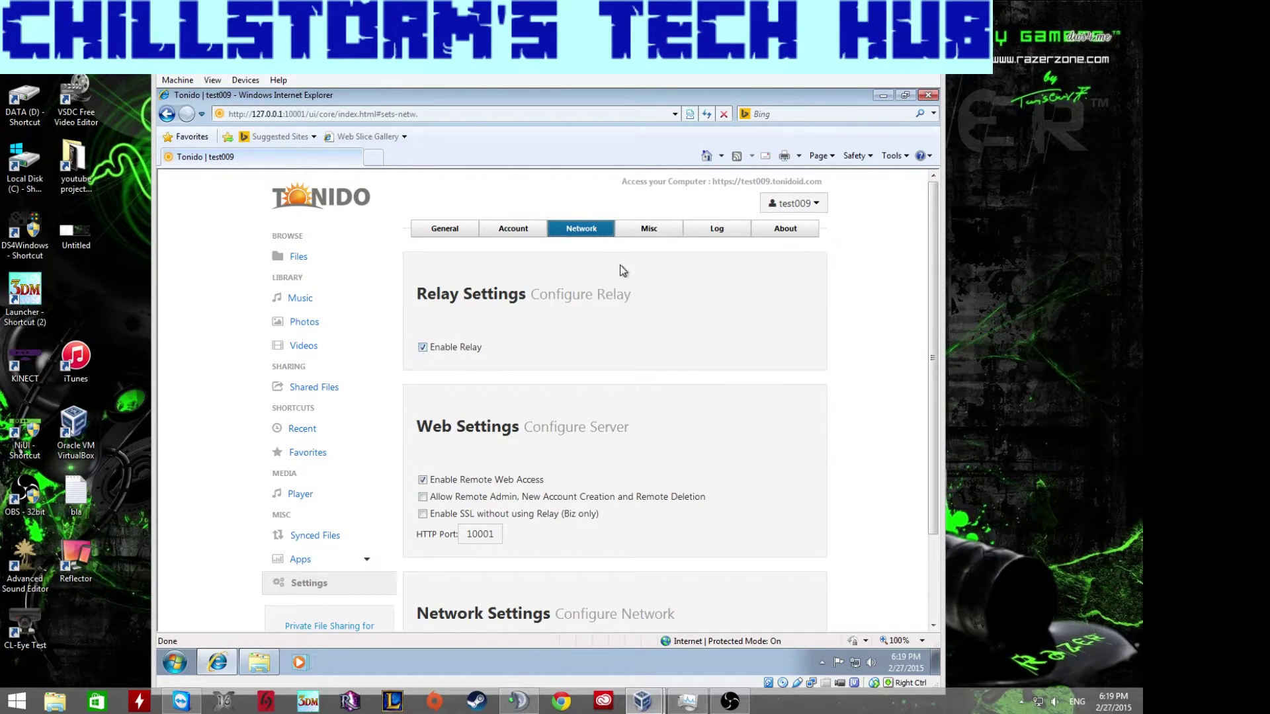
Step: Review the remote access address, Web Settings and Network Settings, then switch to the Misc tab
left_click_drag(712, 181, 771, 181)
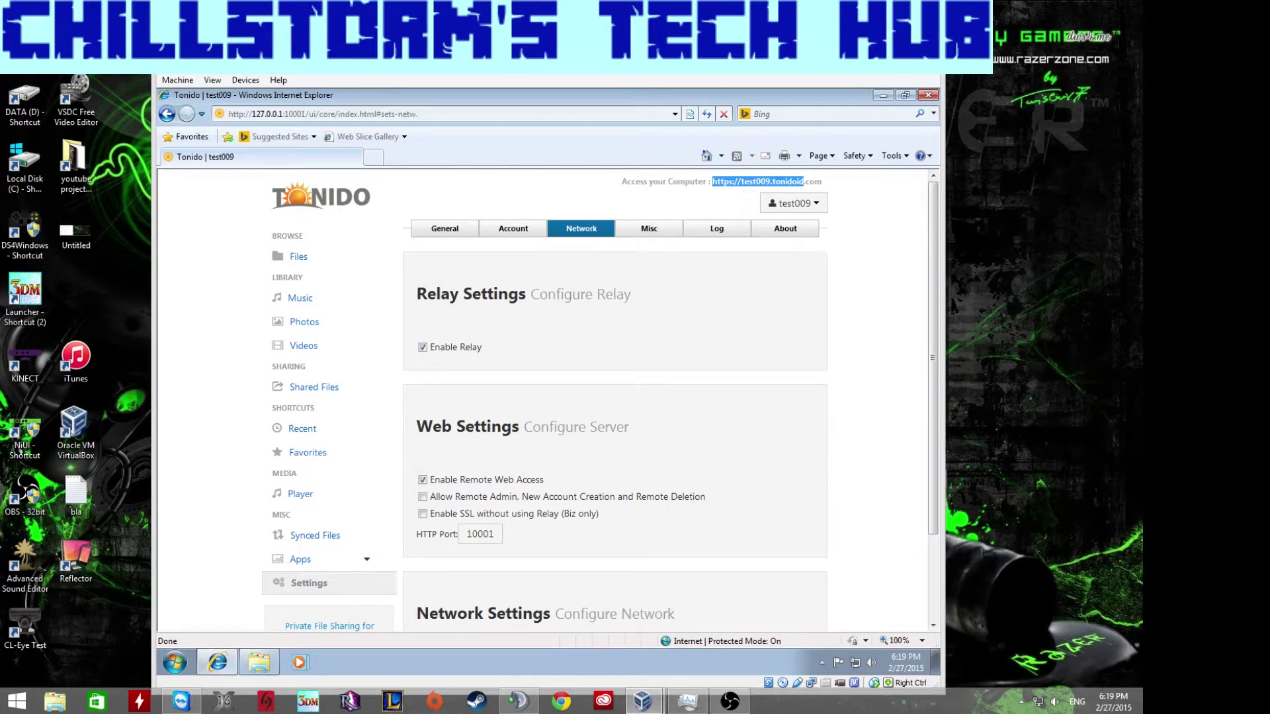
double_click(787, 181)
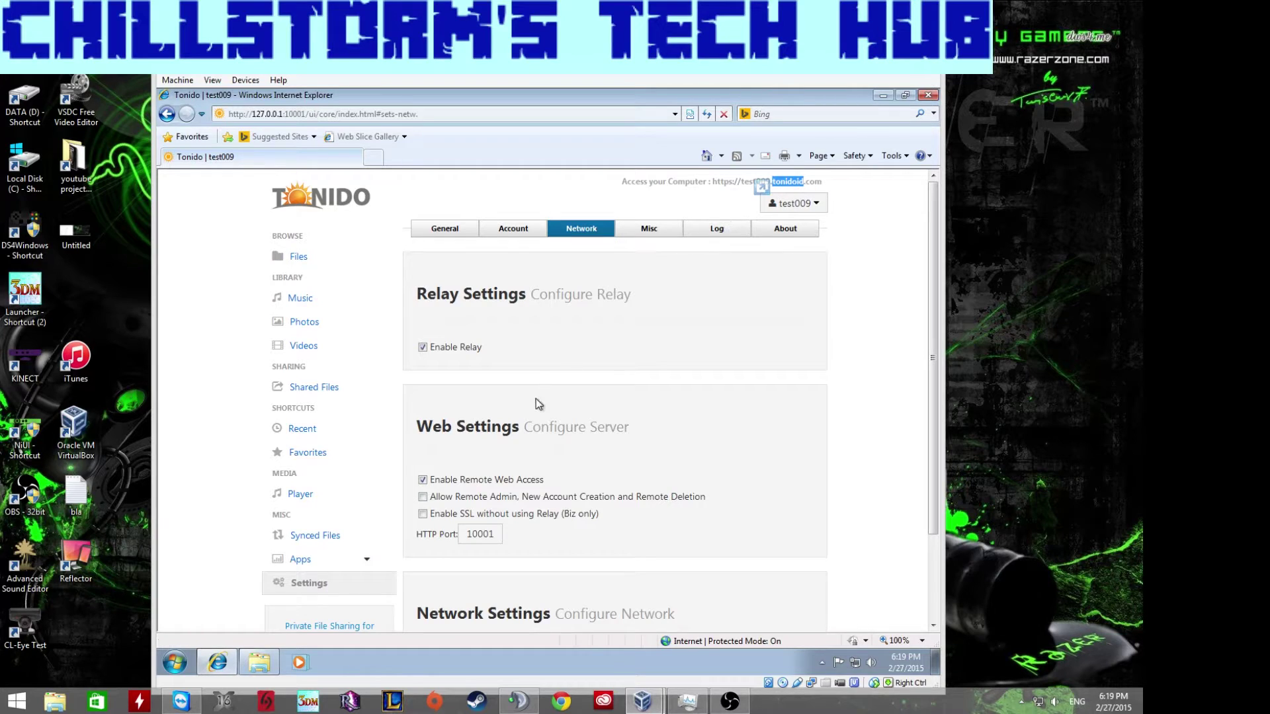
scroll(516, 411, "down", 2)
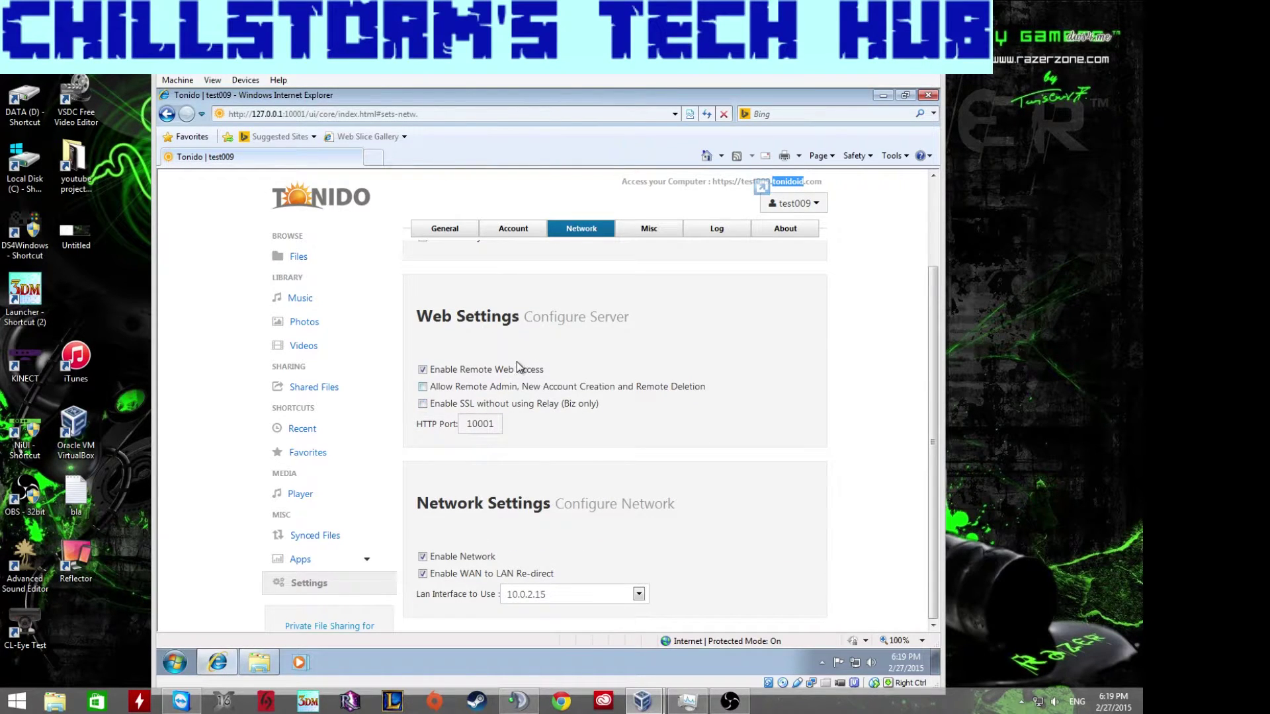
scroll(518, 364, "up", 1)
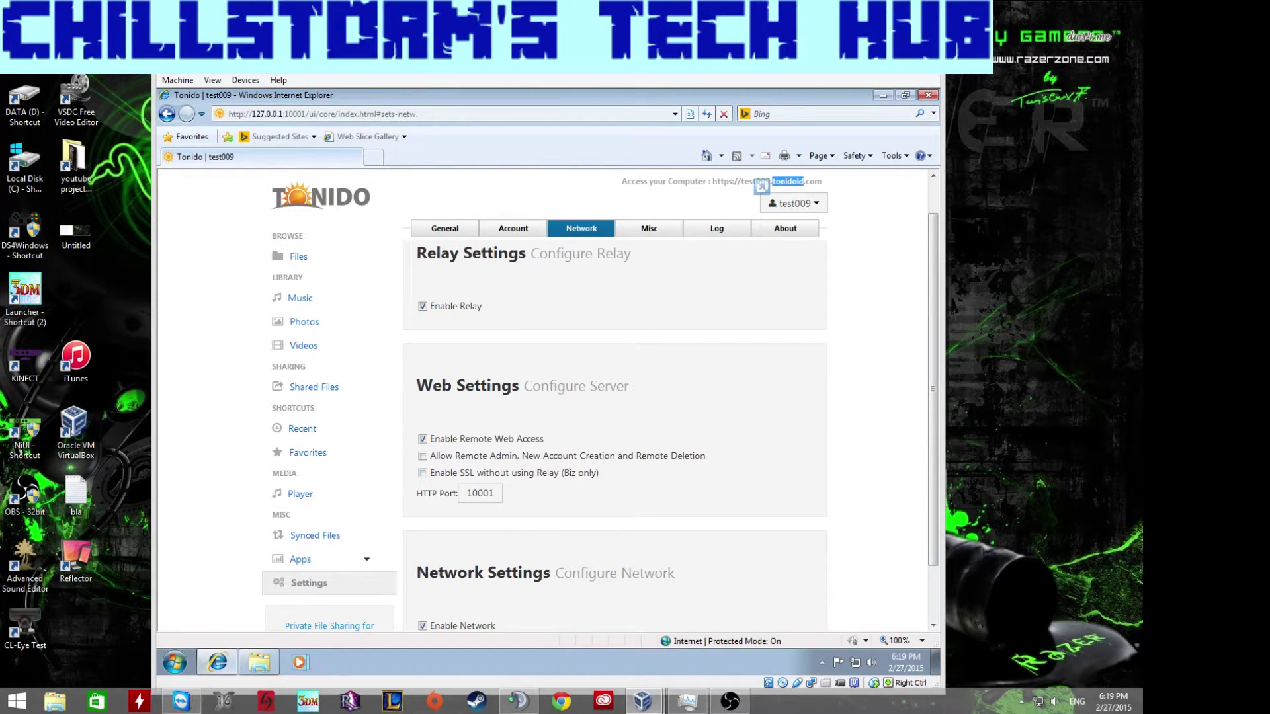
scroll(561, 403, "down", 1)
scroll(561, 408, "up", 1)
left_click(823, 184)
scroll(639, 464, "down", 1)
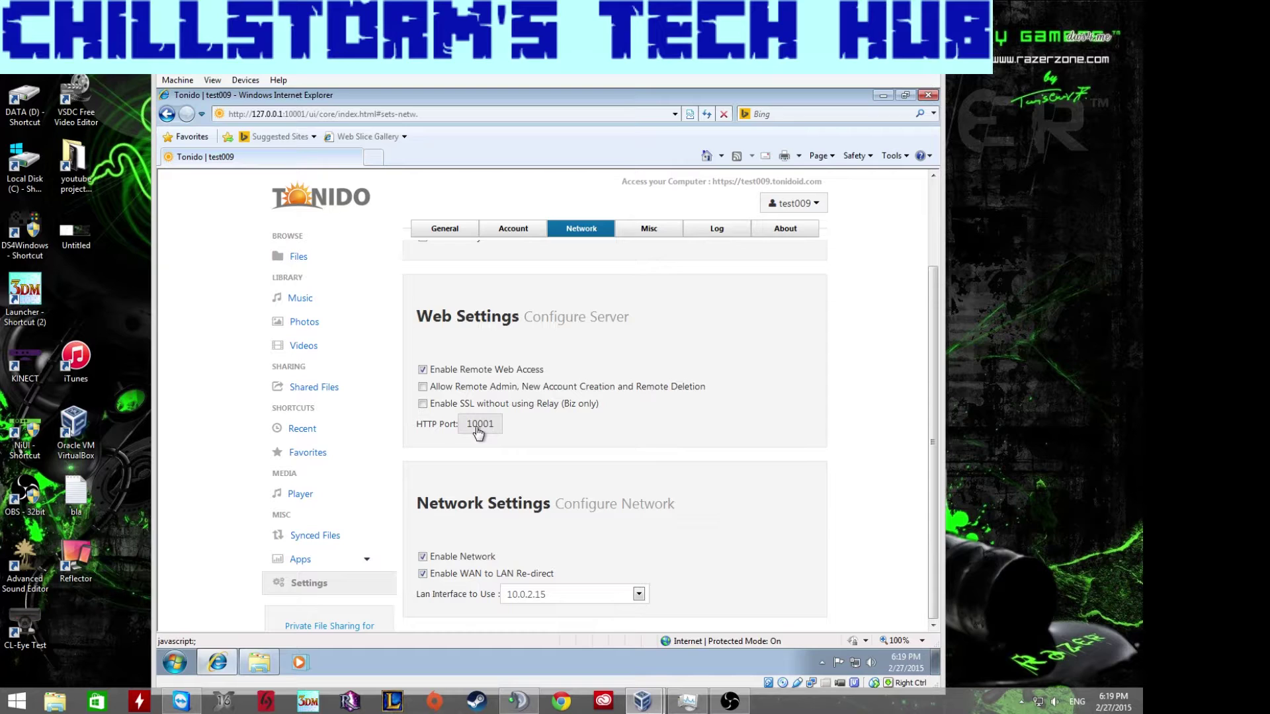
left_click(300, 113)
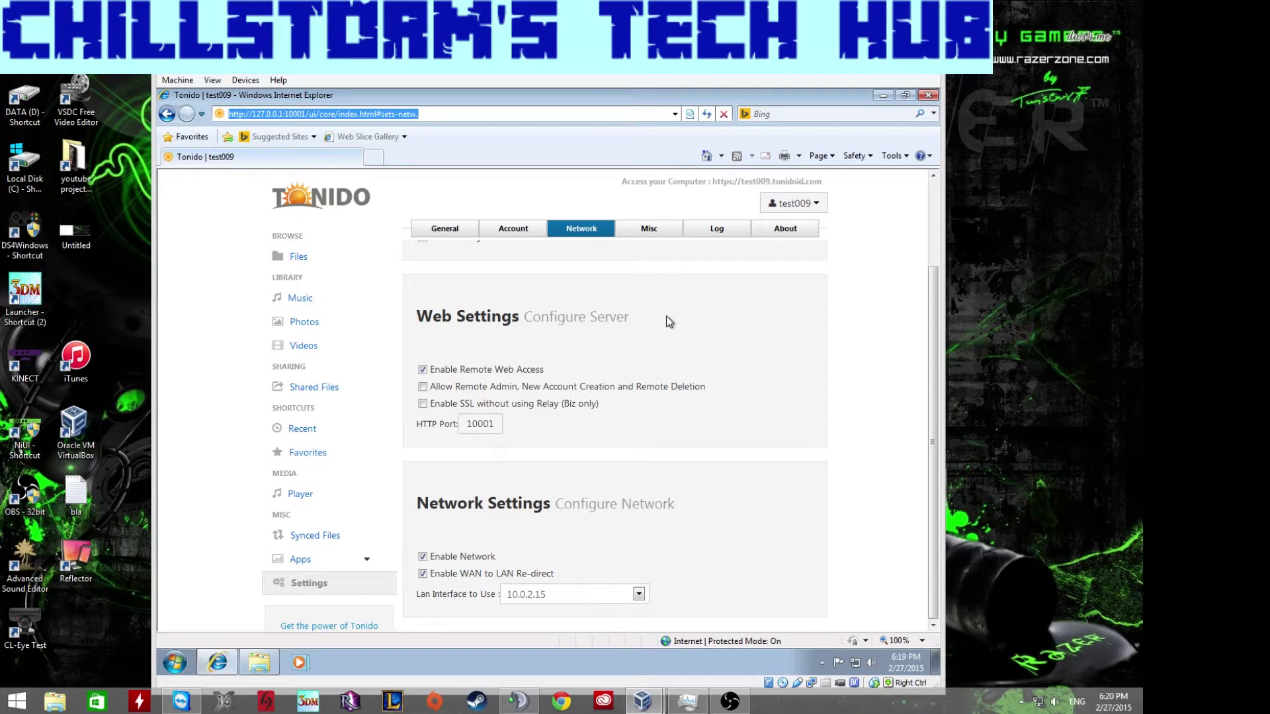
left_click(660, 232)
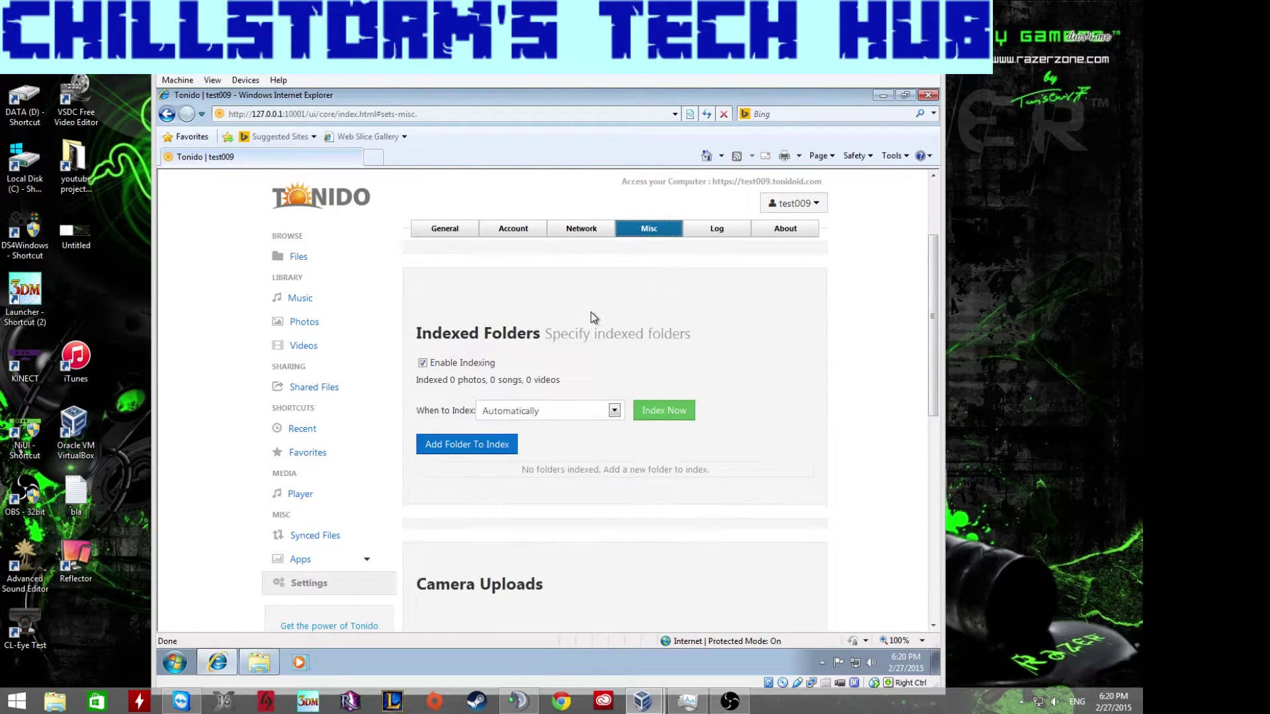
Step: Scroll the Misc tab and open the Camera Uploads location Change option
scroll(584, 390, "down", 5)
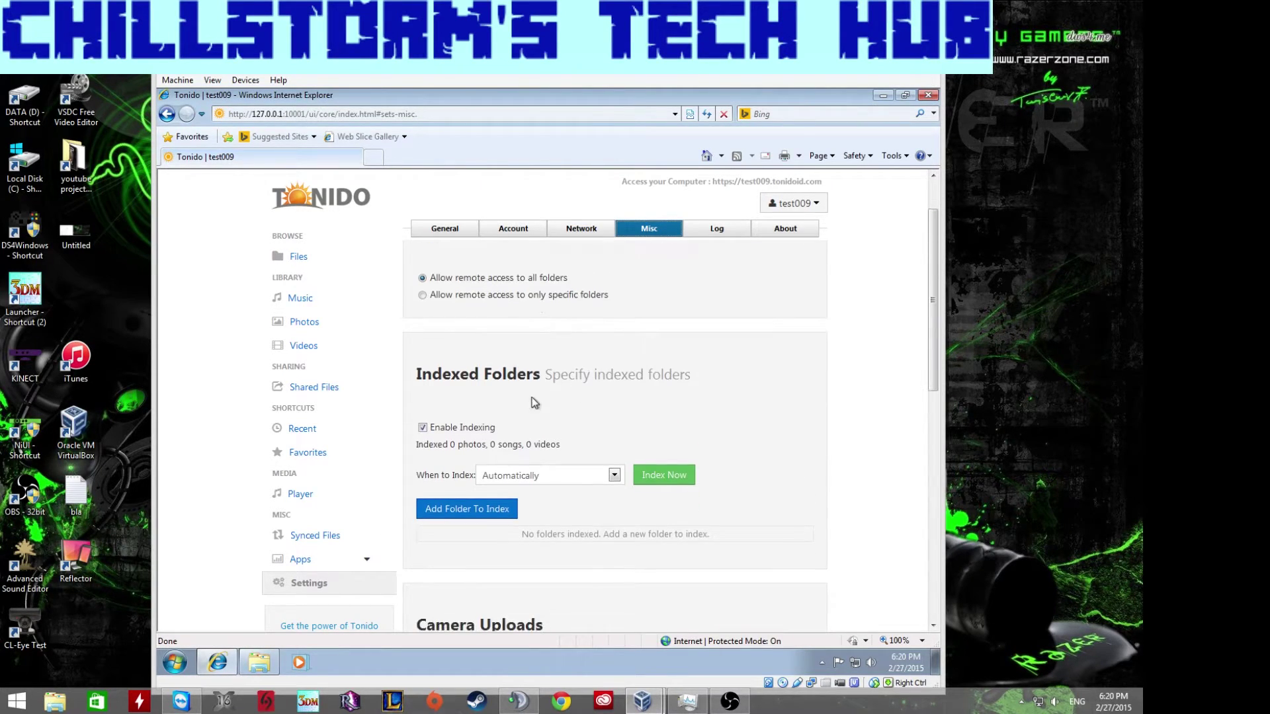
scroll(649, 489, "down", 2)
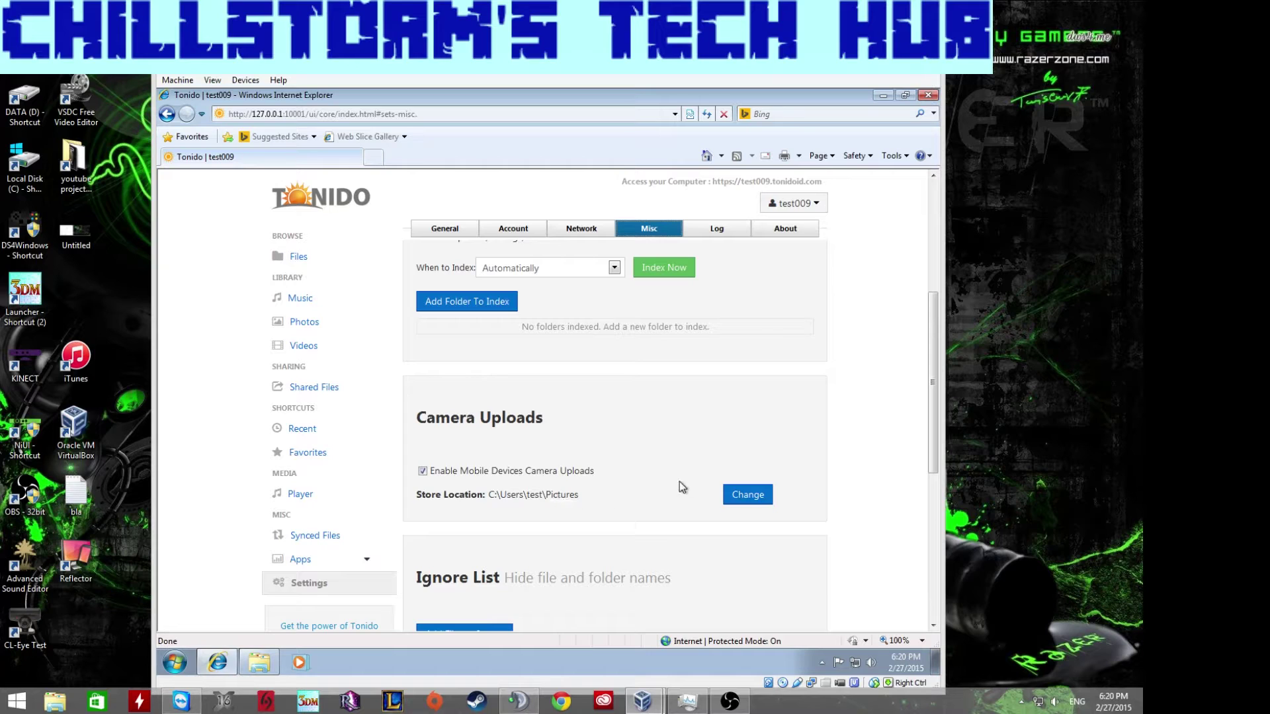
left_click(745, 496)
left_click_drag(508, 438, 461, 437)
left_click(565, 435)
Step: Scroll past the Ignore List down to the iTunes Playlist Import section
scroll(586, 435, "down", 3)
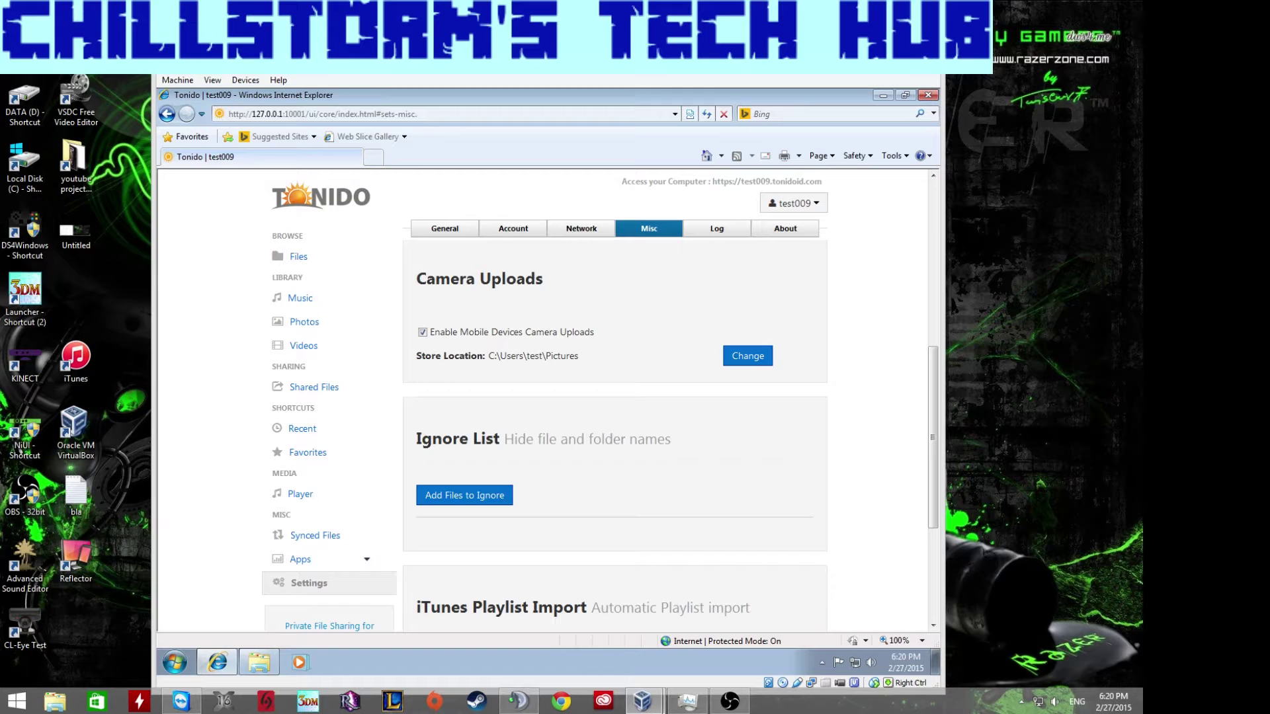
scroll(660, 361, "down", 12)
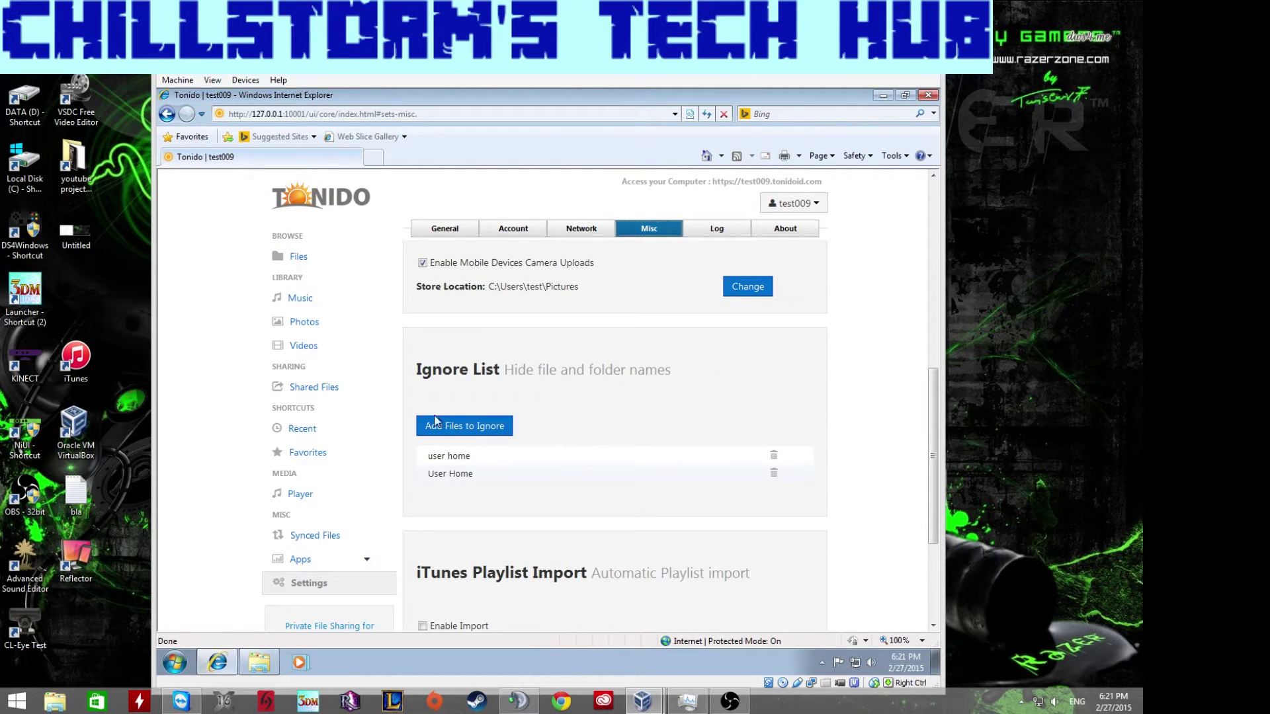
scroll(521, 322, "up", 2)
scroll(529, 405, "down", 2)
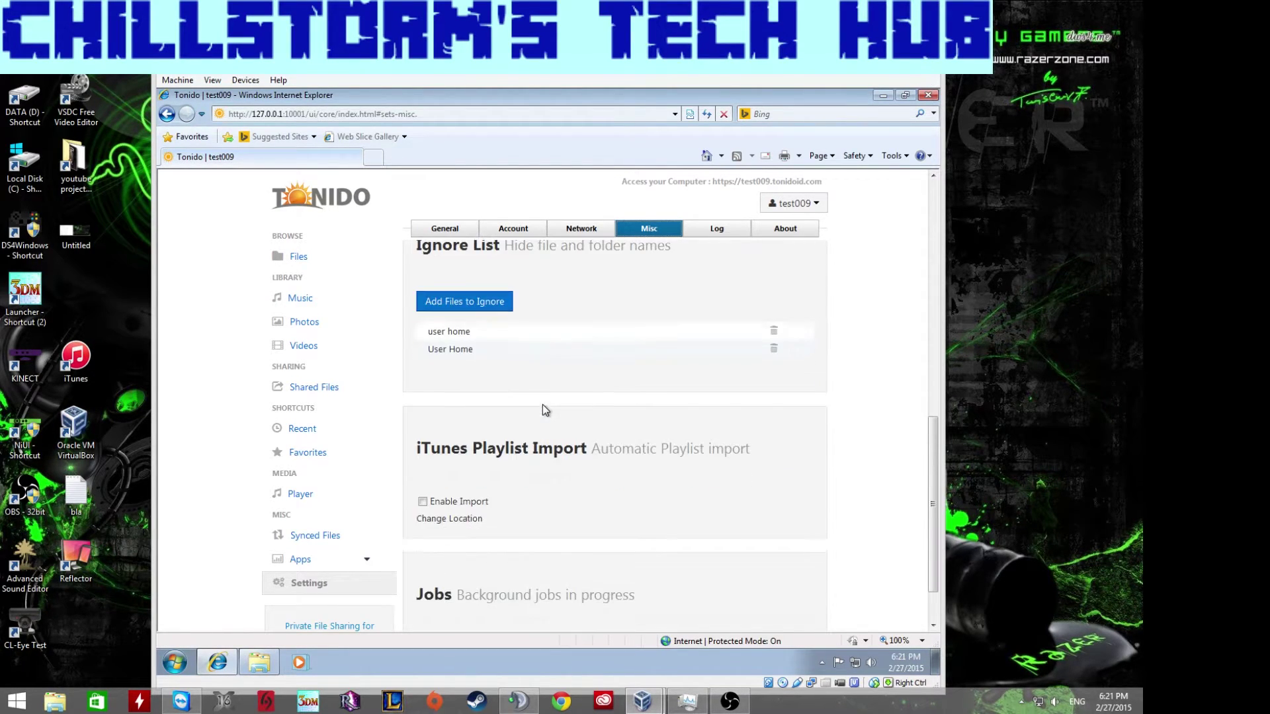
scroll(516, 440, "down", 2)
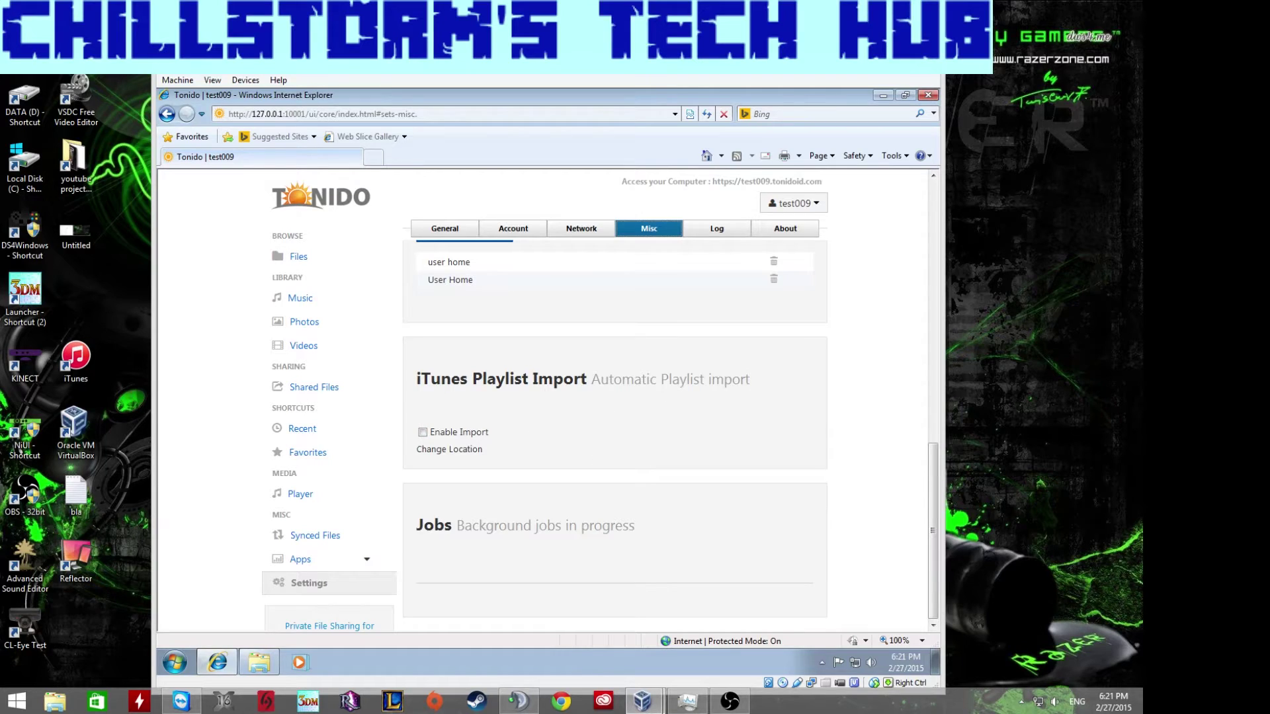
left_click_drag(754, 383, 416, 380)
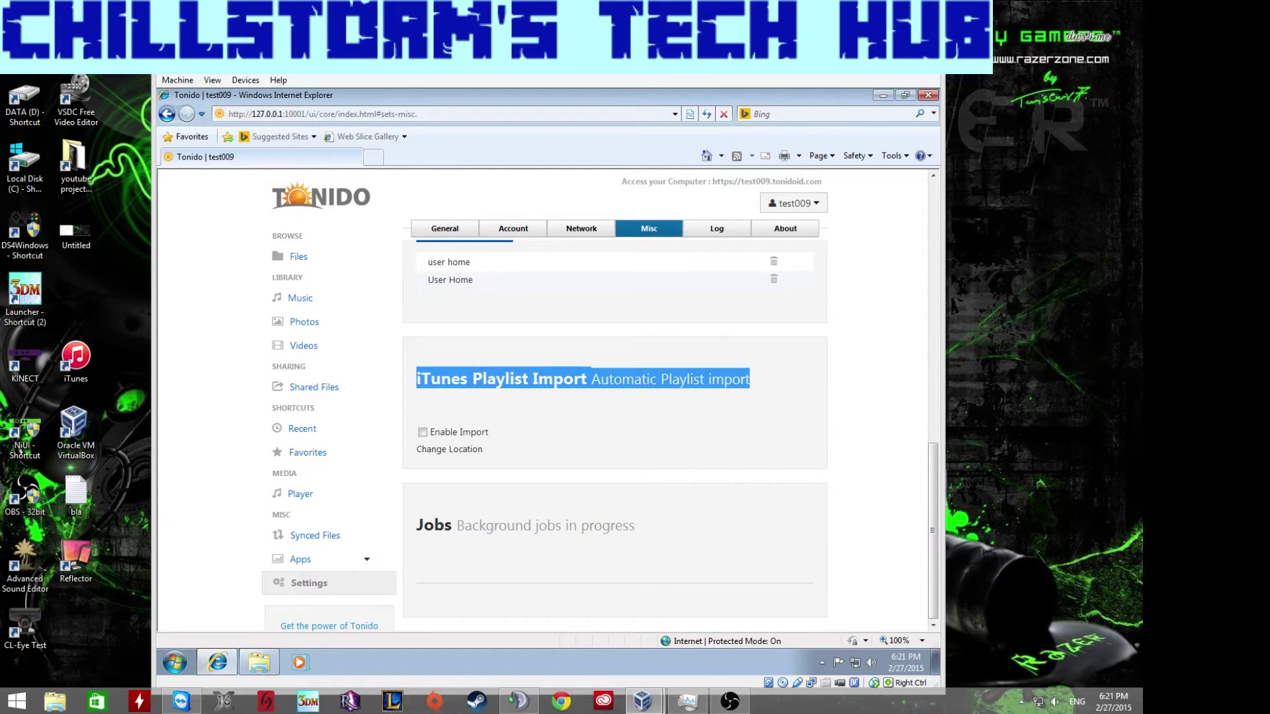
left_click(437, 382)
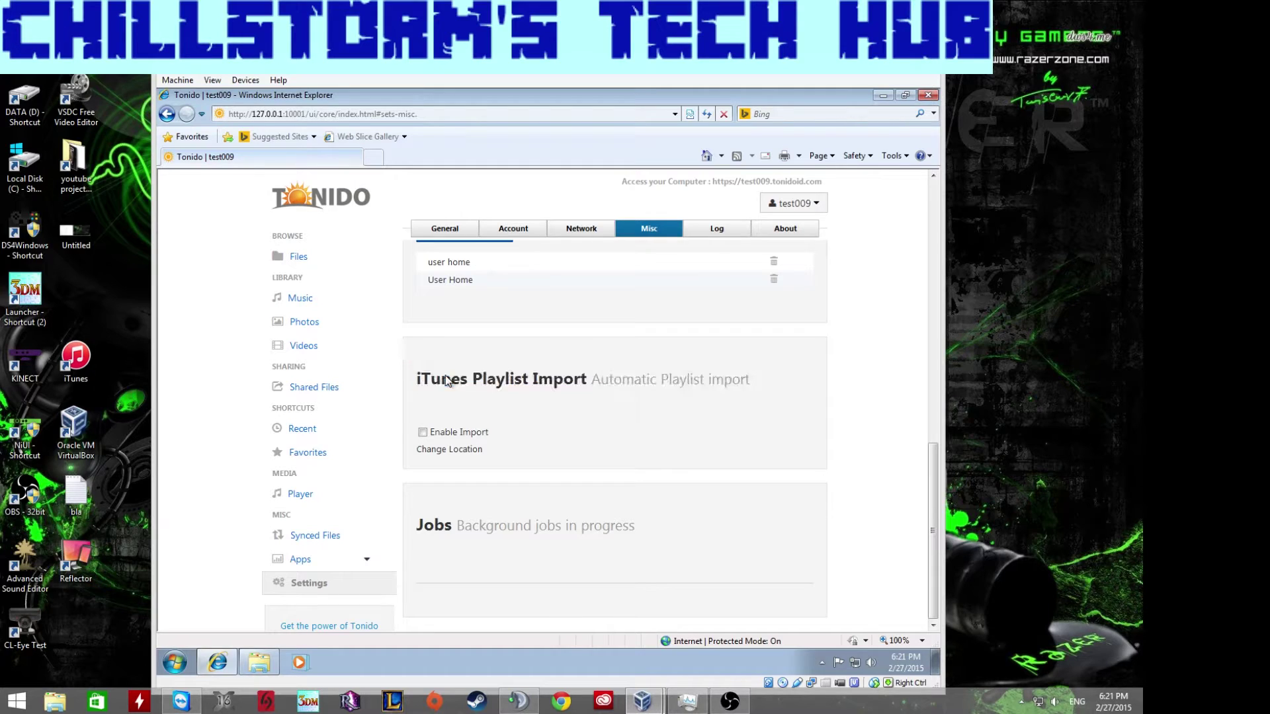
Step: Toggle iTunes Playlist Import's Enable Import on and off, leaving it disabled
left_click(424, 433)
left_click(424, 433)
double_click(440, 379)
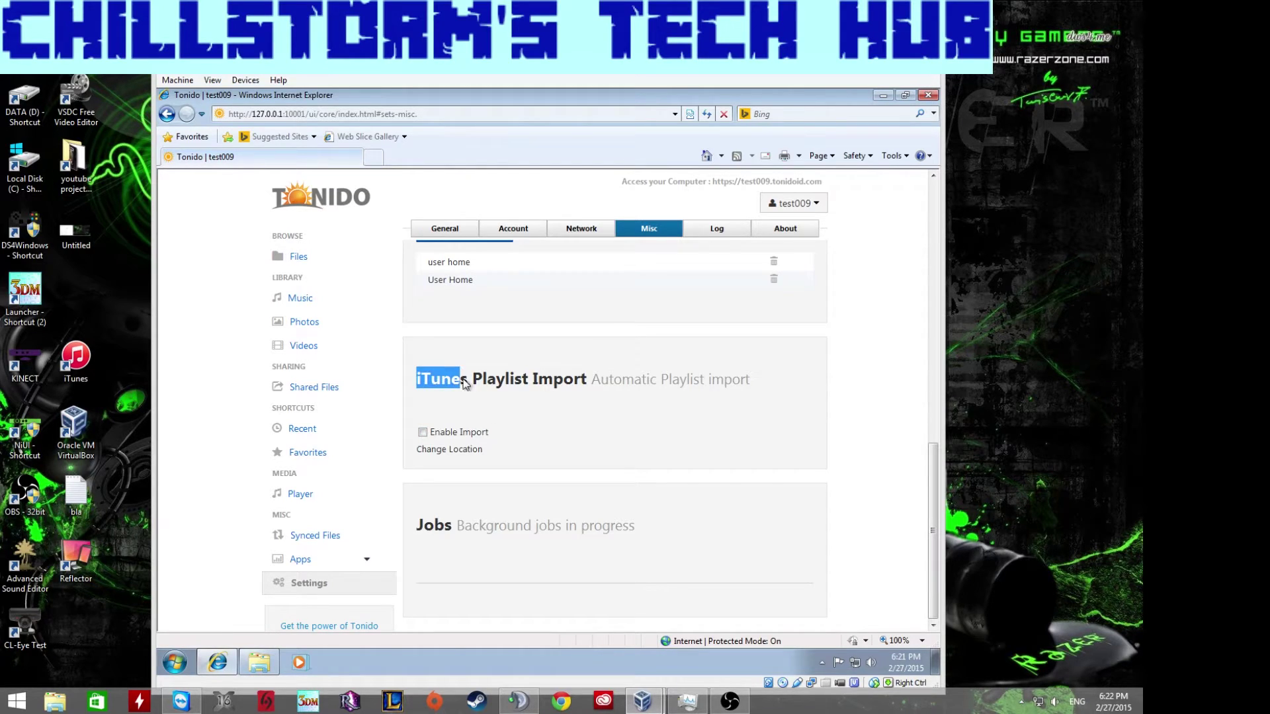
left_click(422, 433)
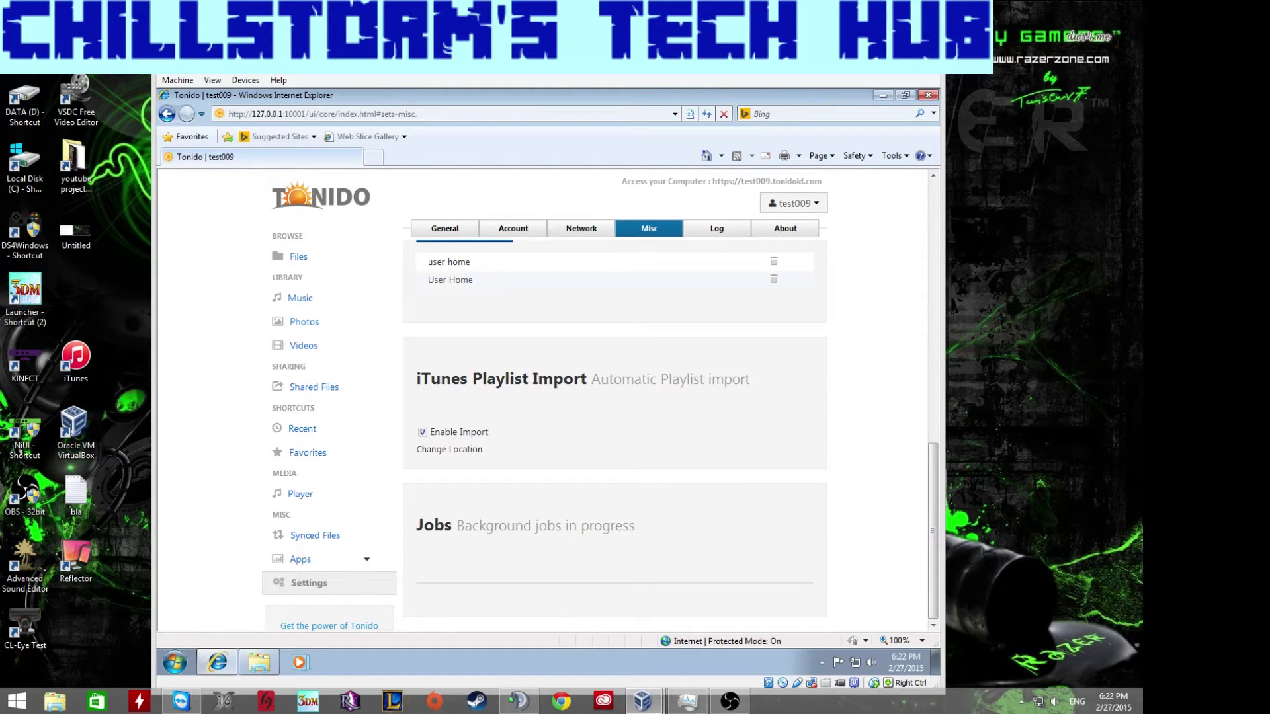
left_click(461, 435)
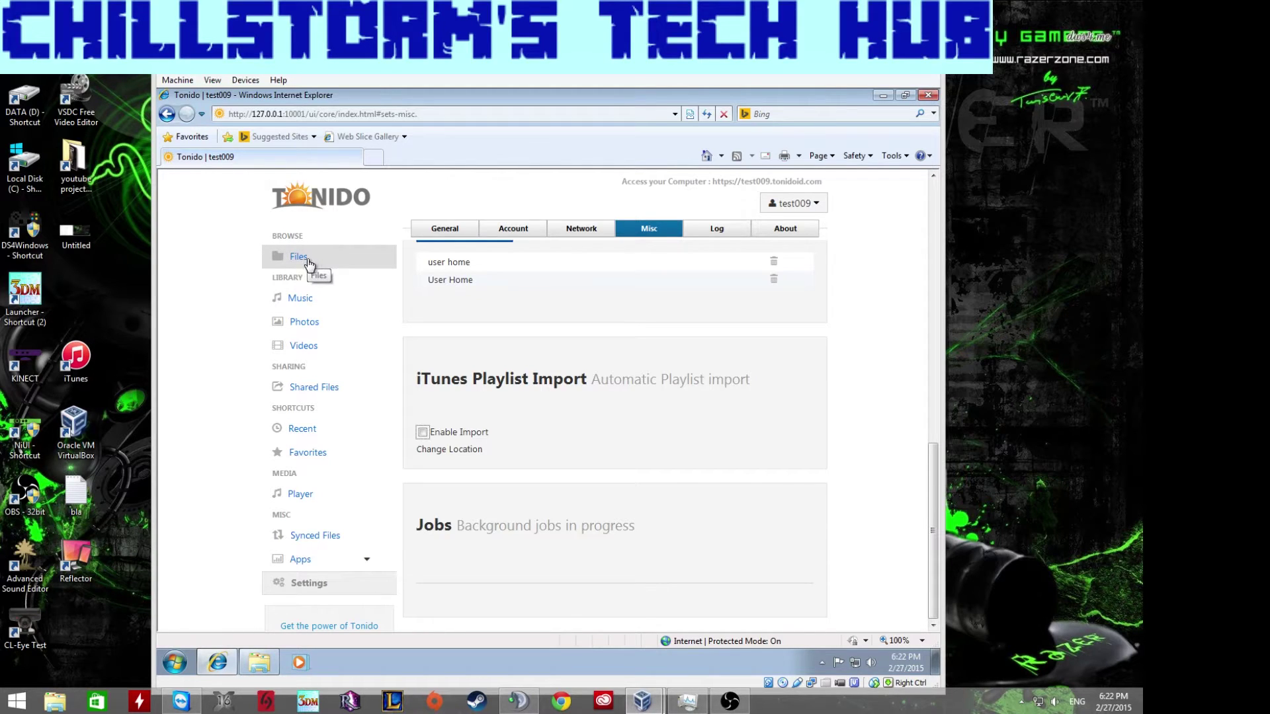
Step: View Files and the empty Music library, dismiss No Music Found, and return to Settings
left_click(308, 264)
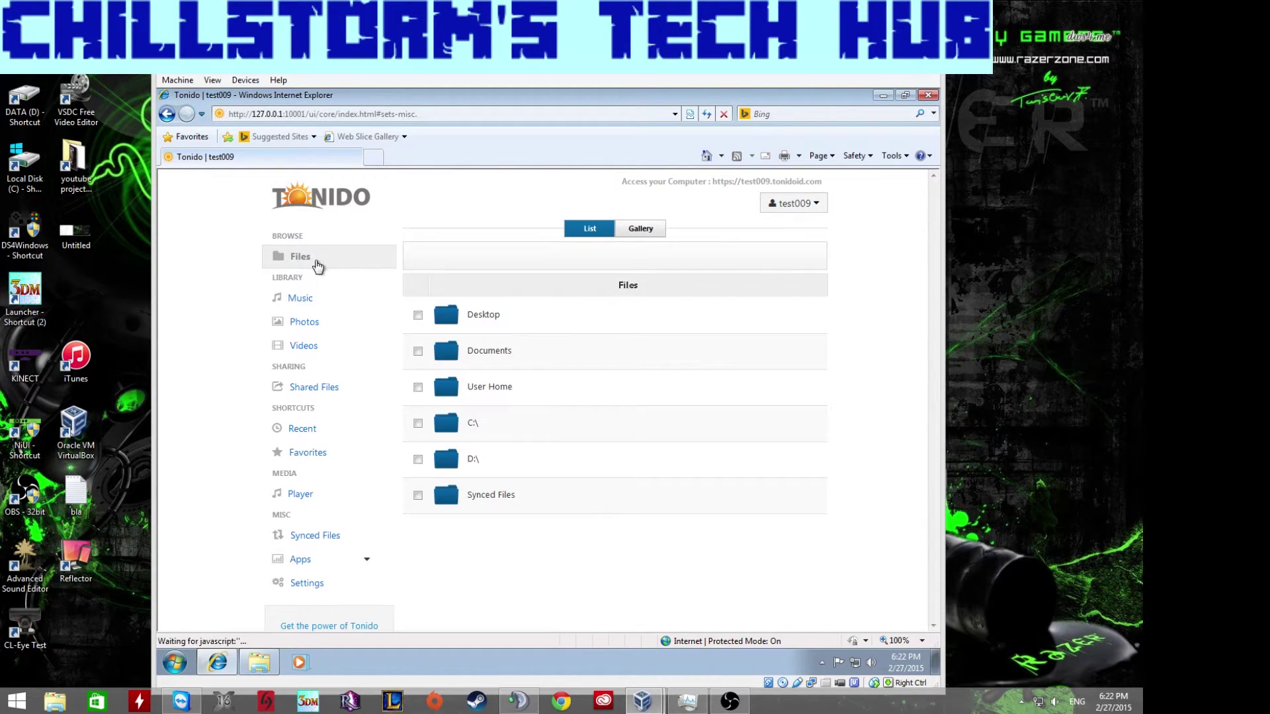
left_click(306, 302)
left_click(570, 431)
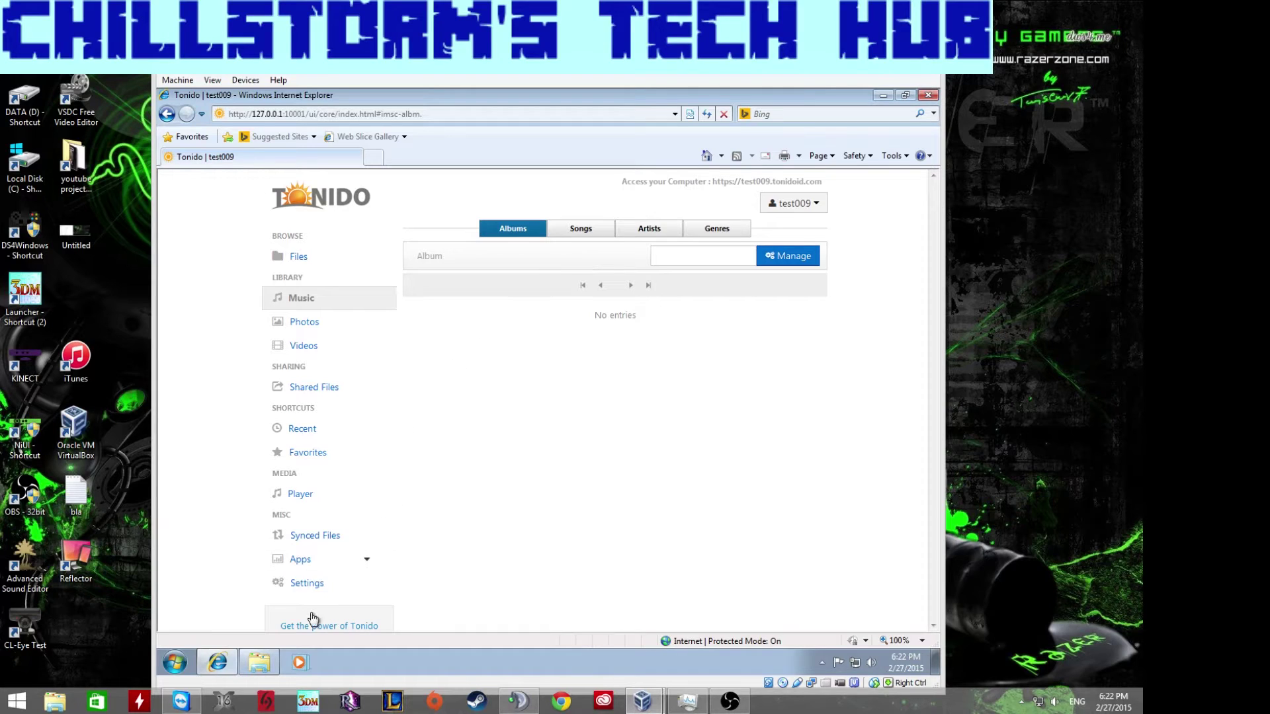
left_click(308, 583)
Step: Glance at the Log settings, then go back and scroll through the Misc settings
left_click(718, 228)
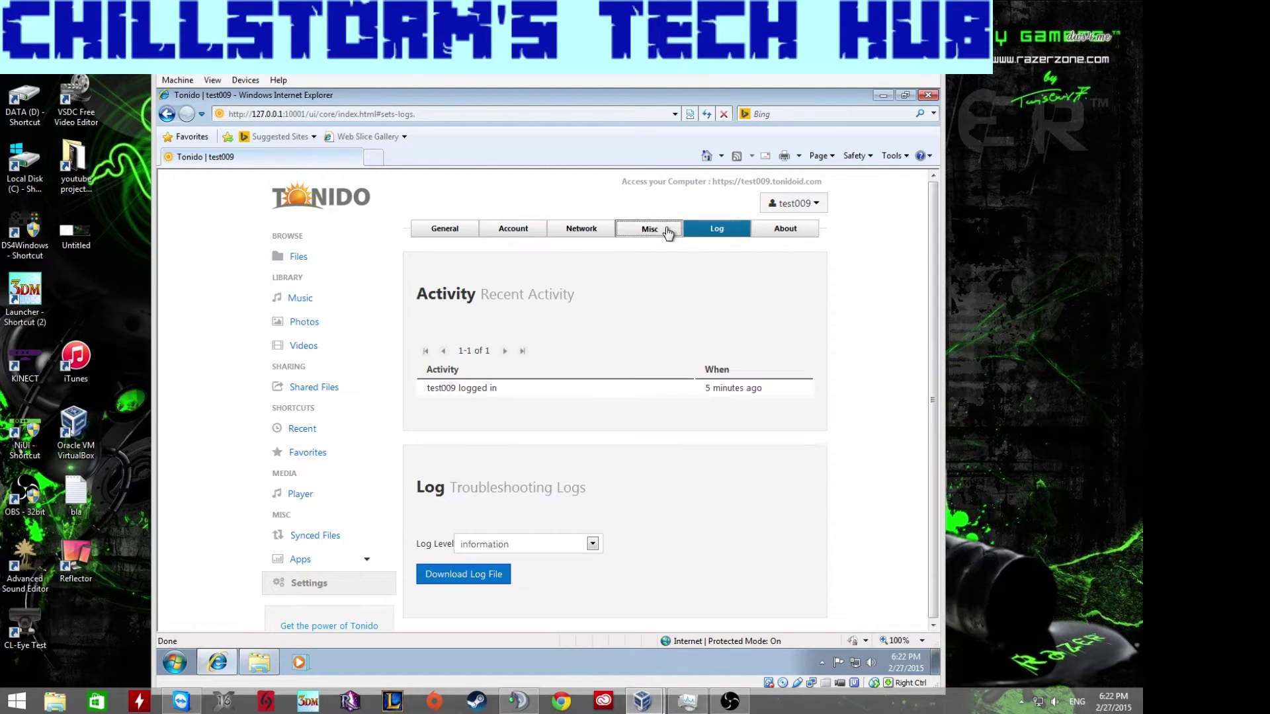
left_click(668, 231)
scroll(601, 370, "down", 8)
scroll(549, 386, "down", 1)
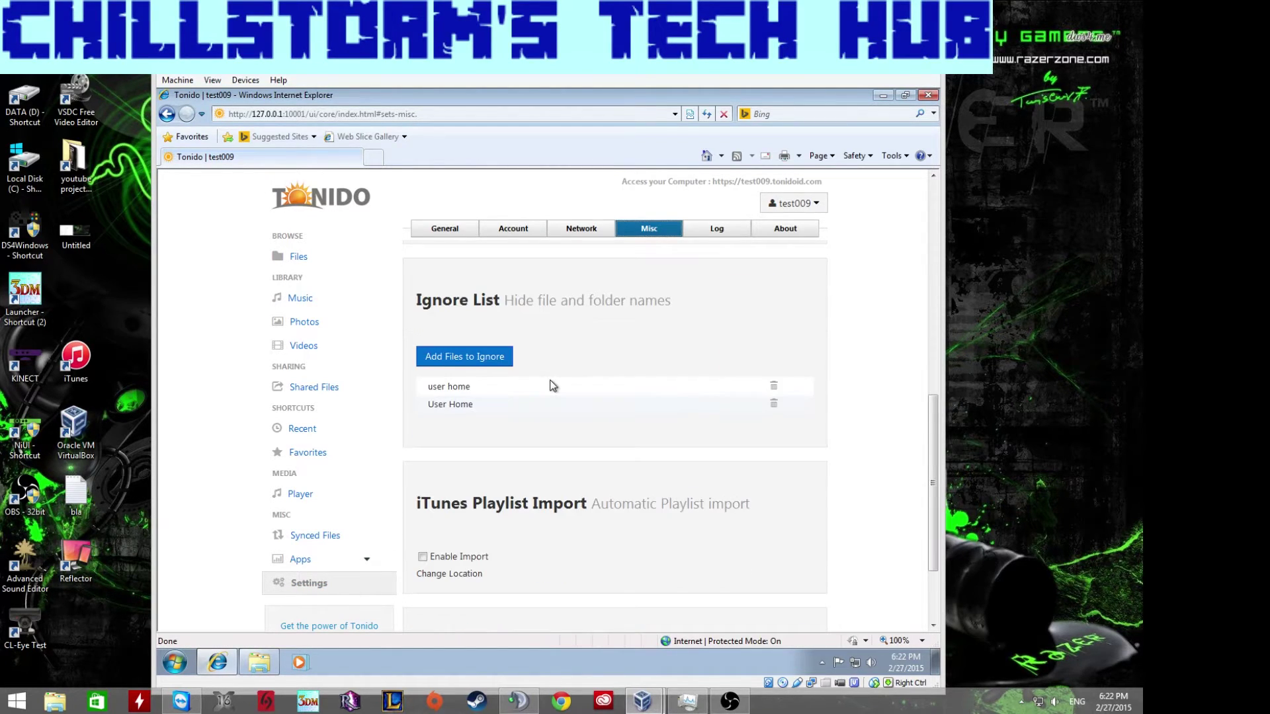
Step: Return to the Log page, highlight the login entry, then show the About information
left_click(719, 232)
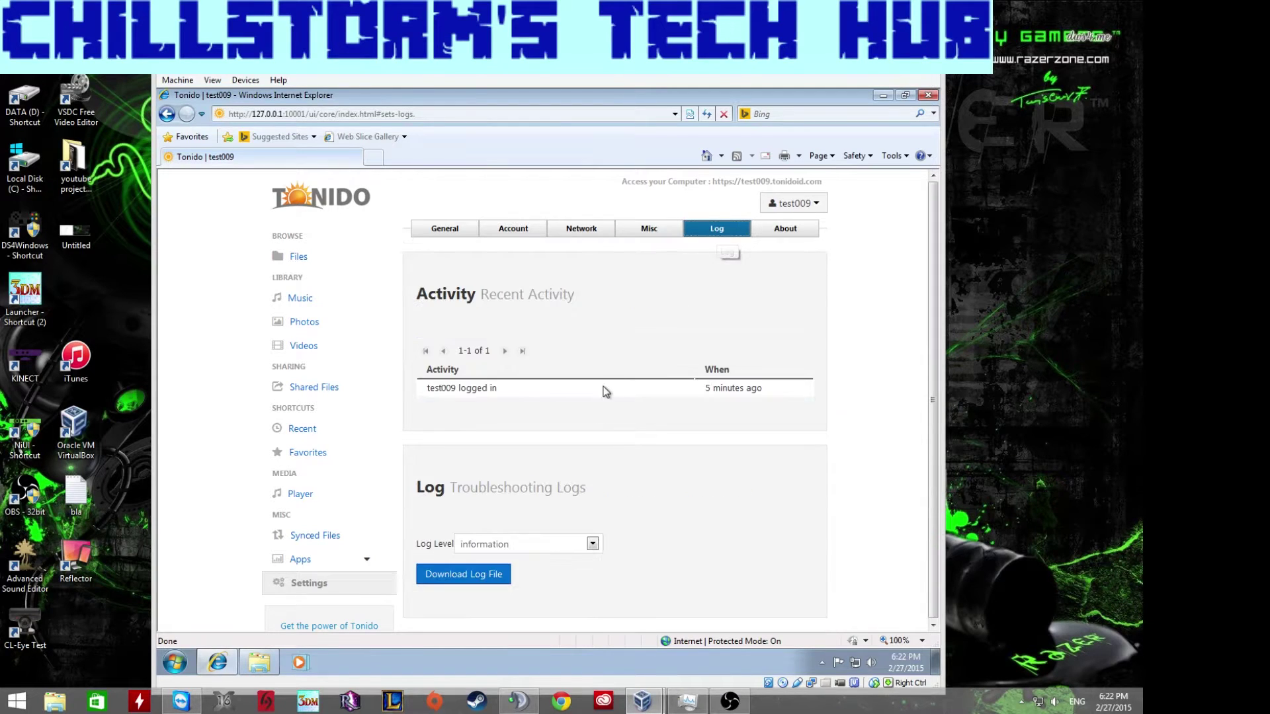
left_click_drag(426, 388, 504, 390)
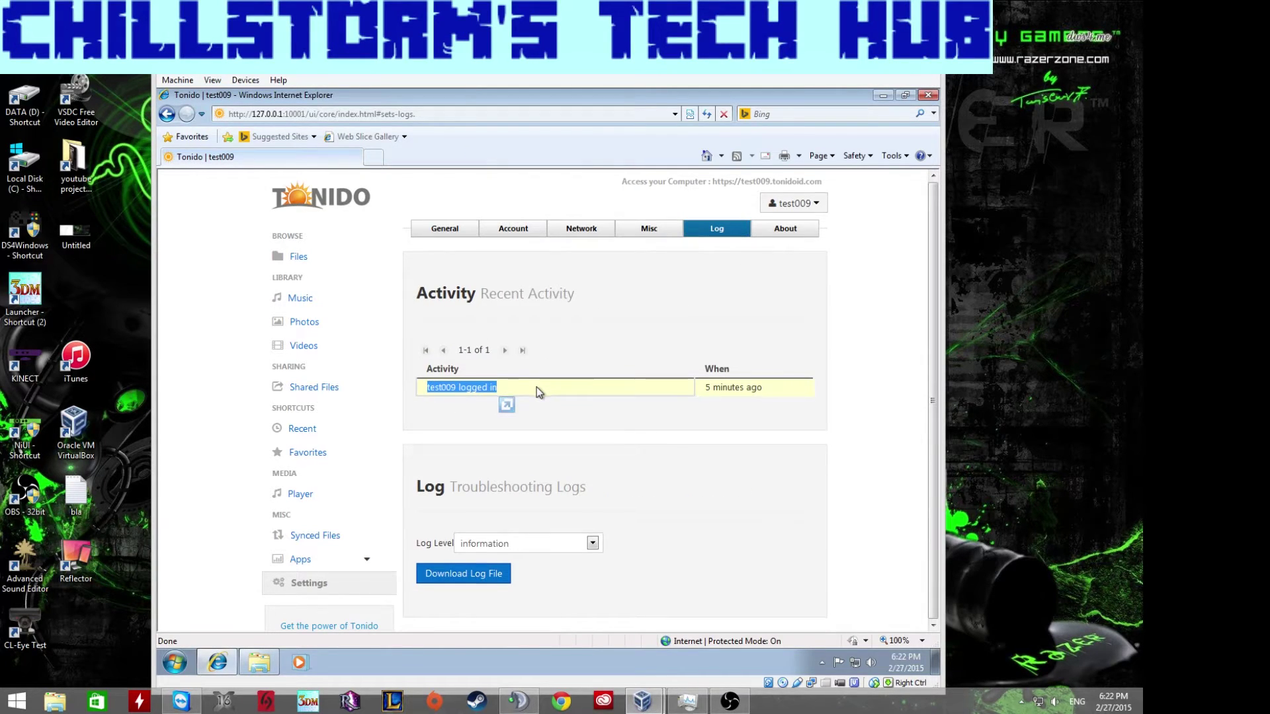
left_click(588, 470)
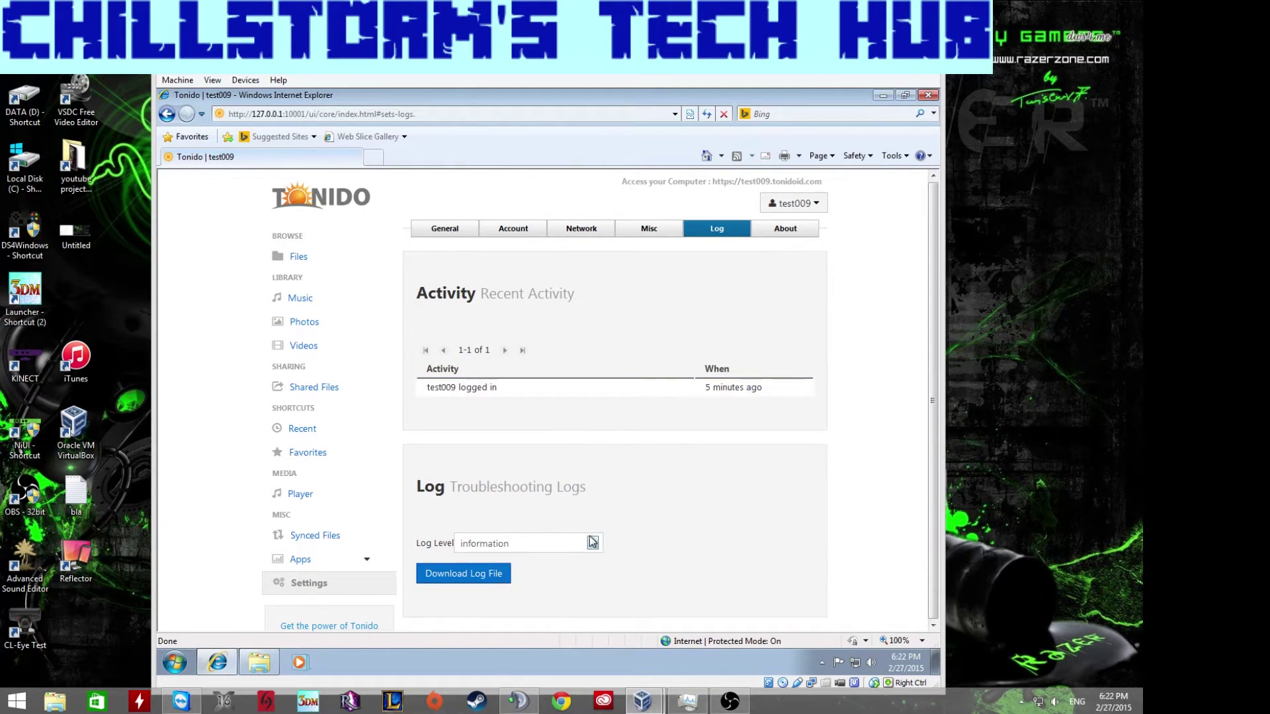
left_click(784, 228)
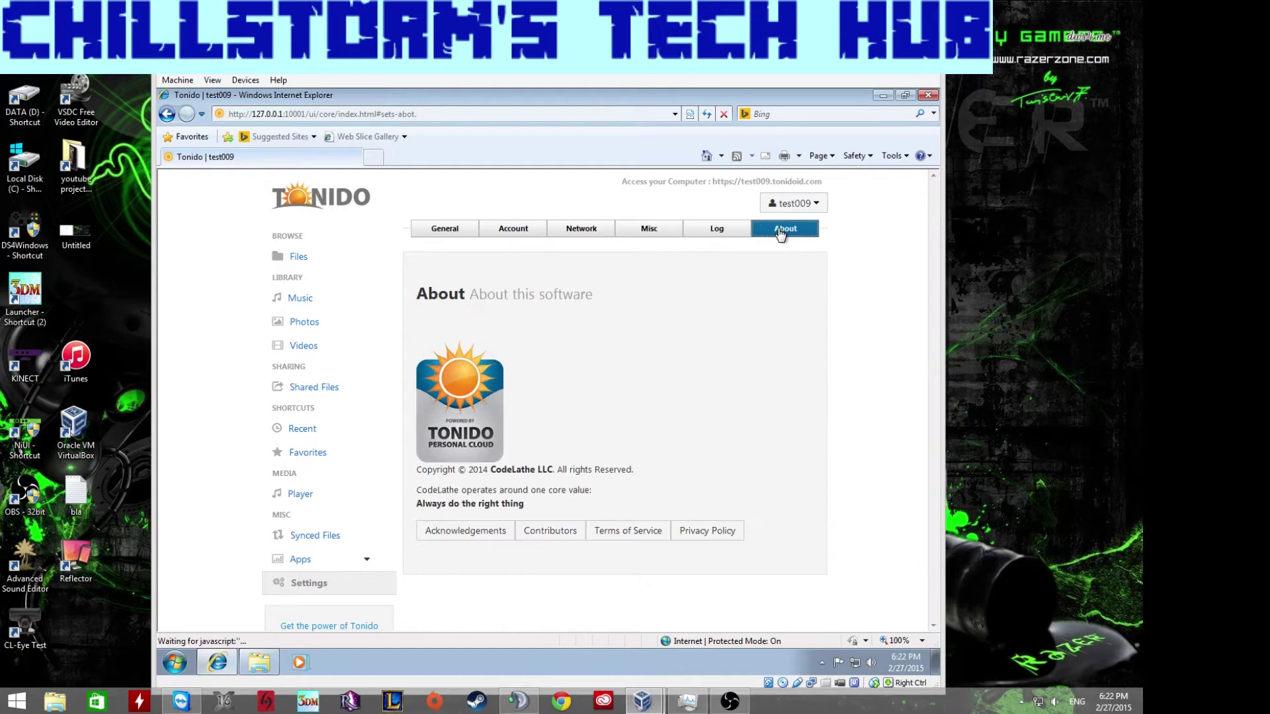
left_click(818, 204)
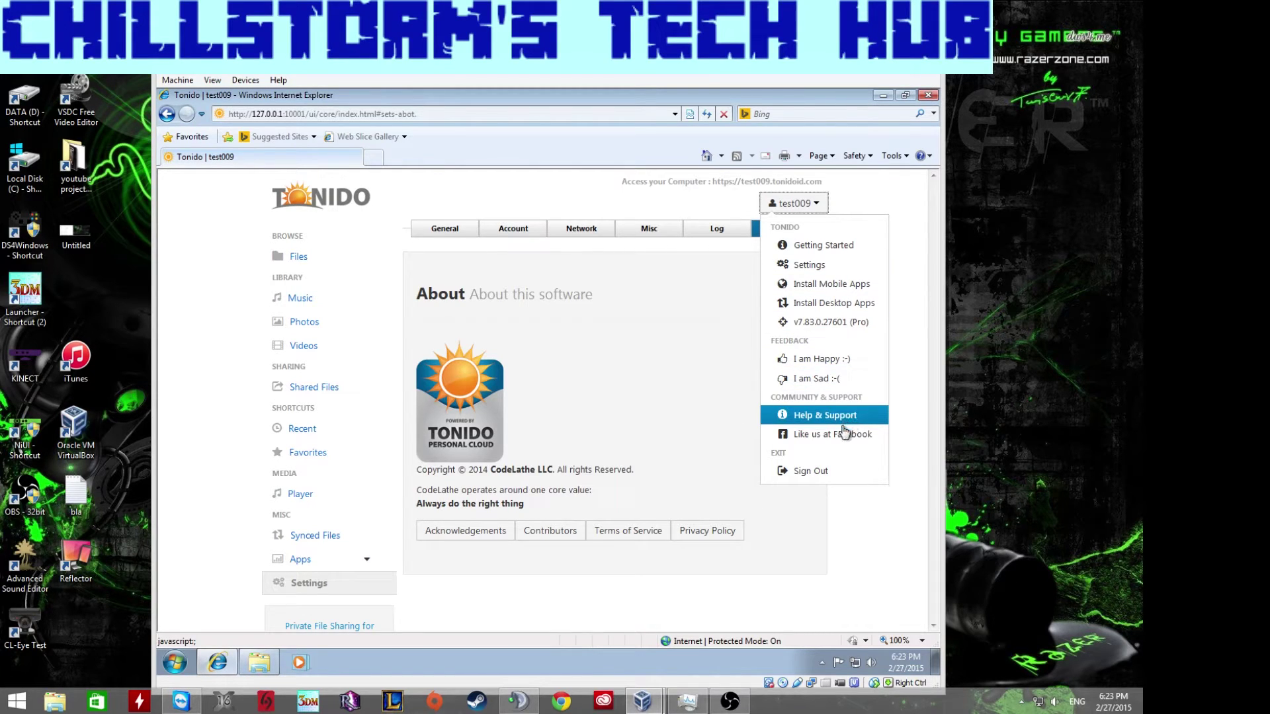
left_click(793, 245)
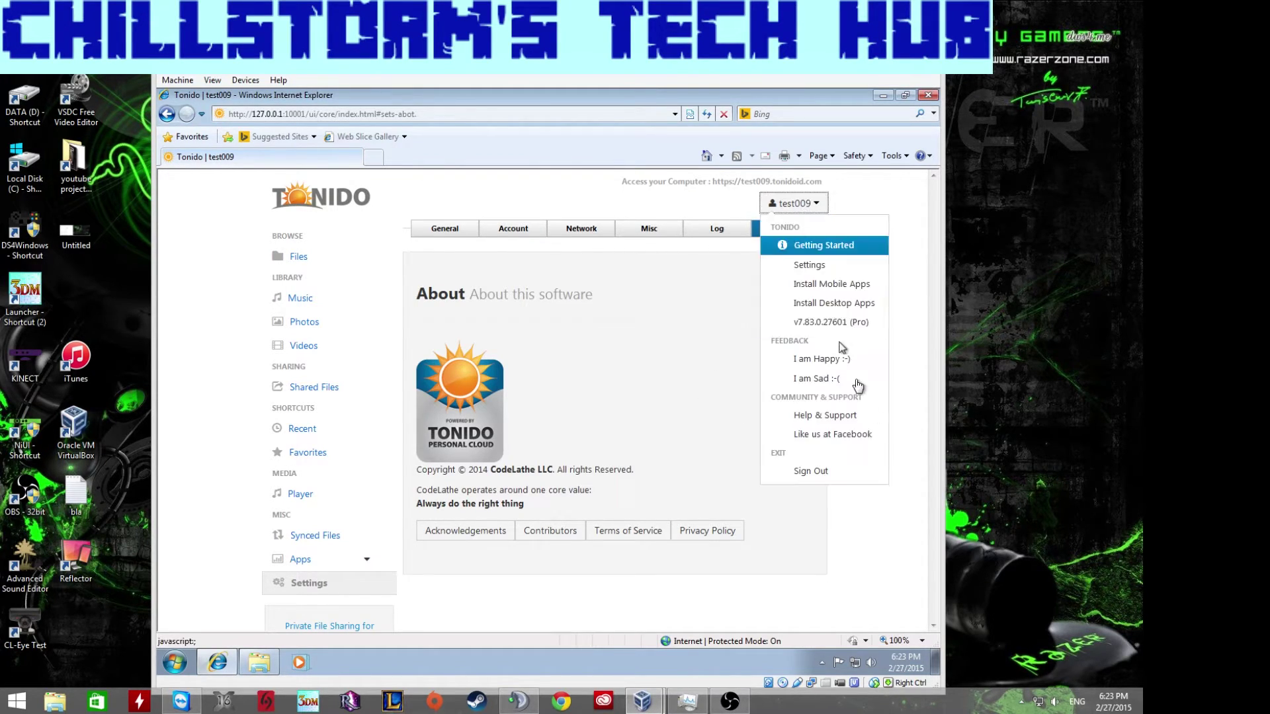
left_click(705, 335)
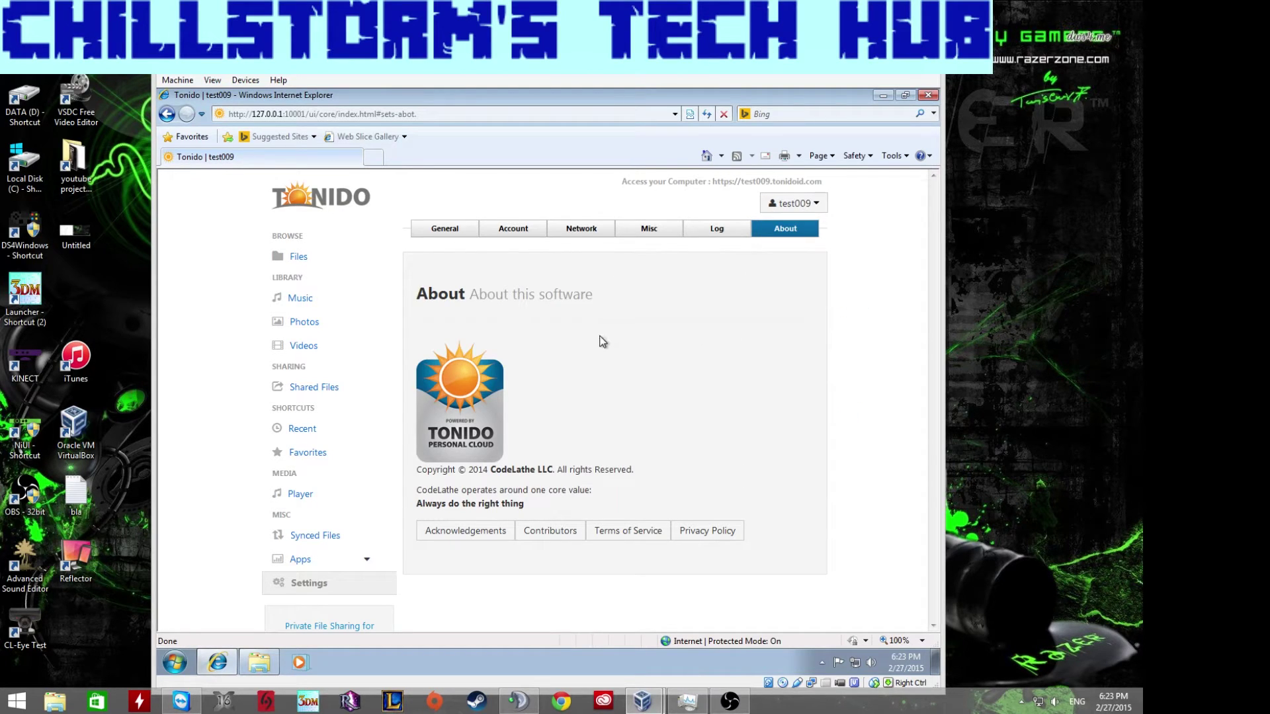
Step: Flip through the Network, Misc, Log, Account, Network and General settings tabs
left_click(586, 232)
left_click(665, 232)
left_click(731, 232)
left_click(534, 232)
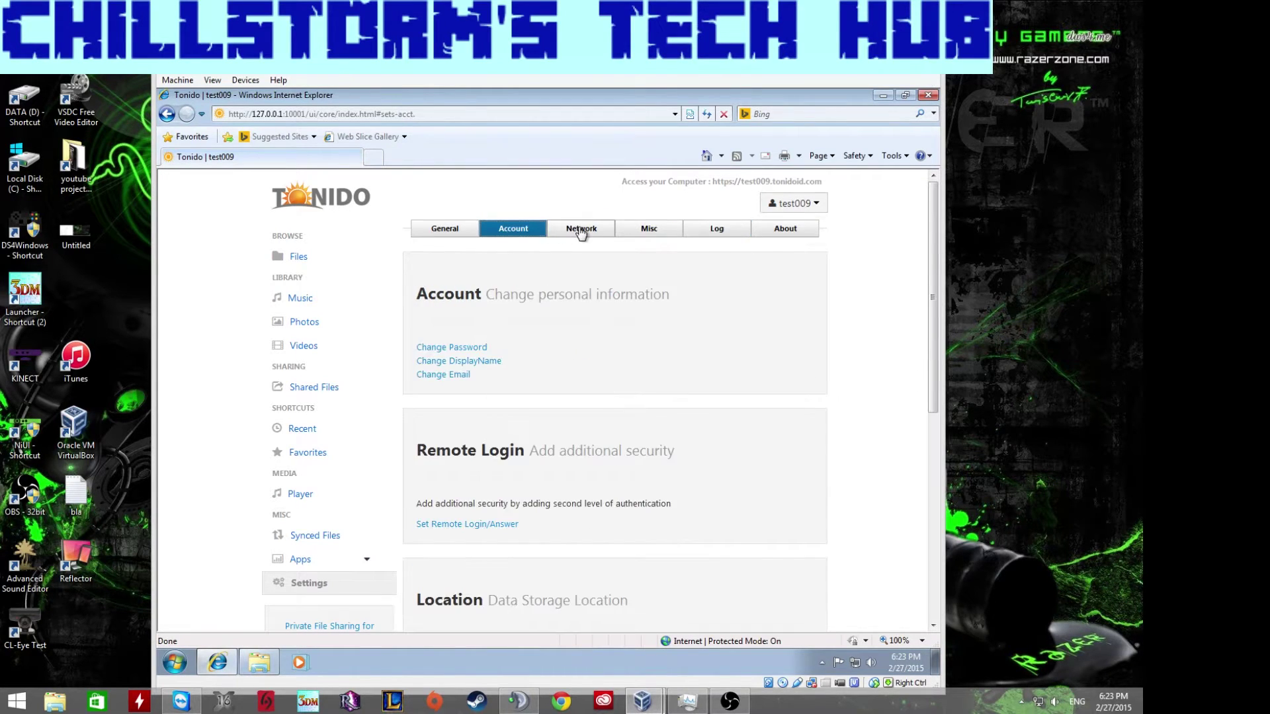
left_click(583, 233)
left_click(446, 235)
Step: Visit the Files list, then the Music library, dismissing the No Music Found notice
left_click(304, 259)
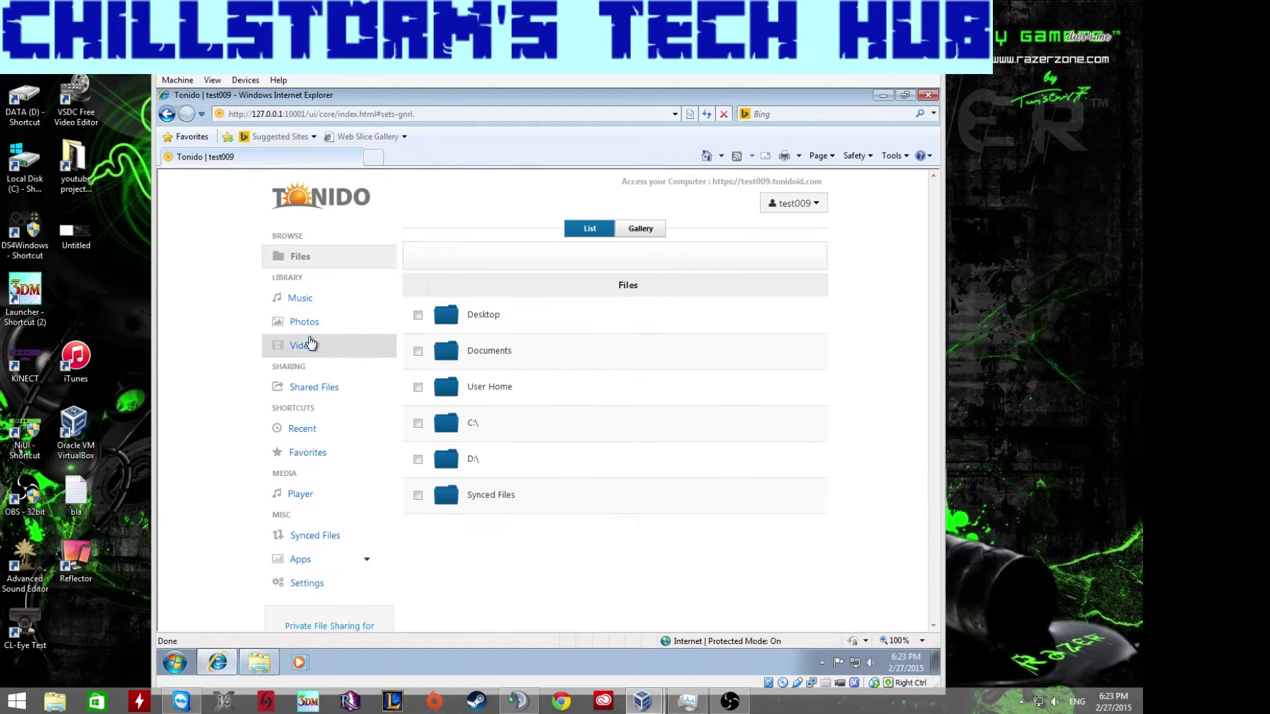
left_click(312, 299)
left_click(573, 431)
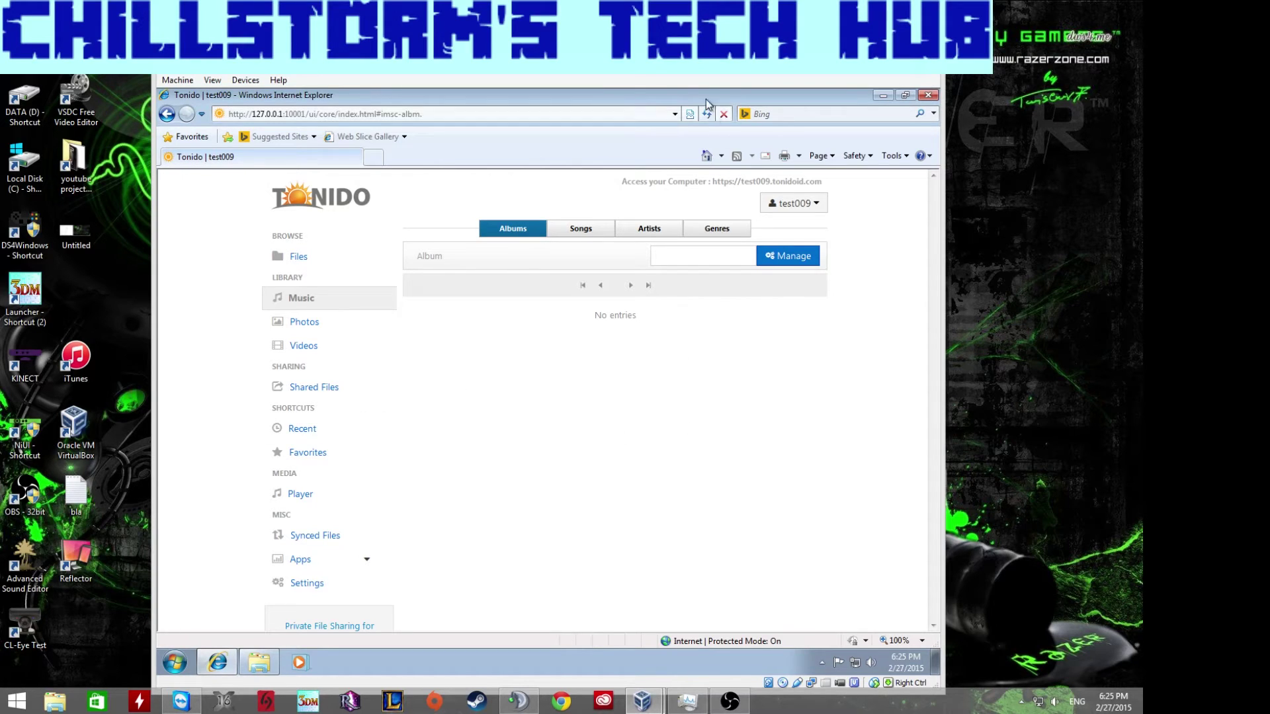
Step: Move the VirtualBox window showing the empty Music Albums list slightly up and left
left_click_drag(692, 78, 687, 64)
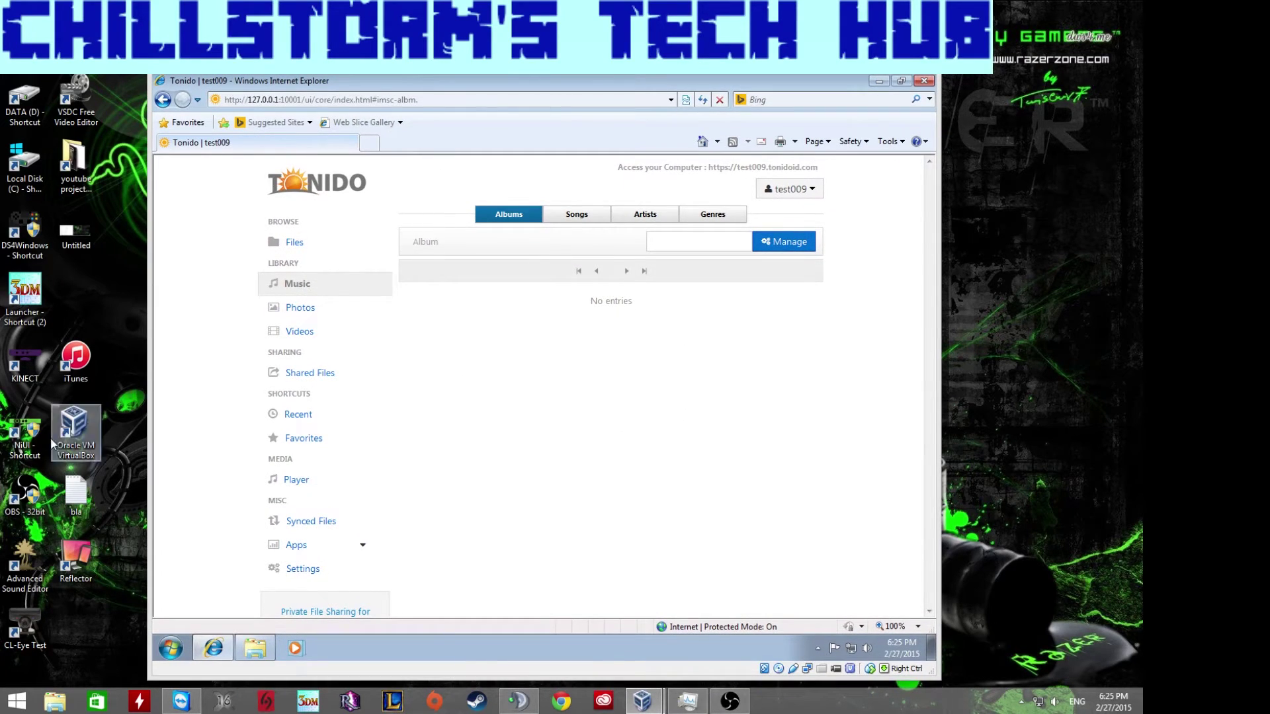